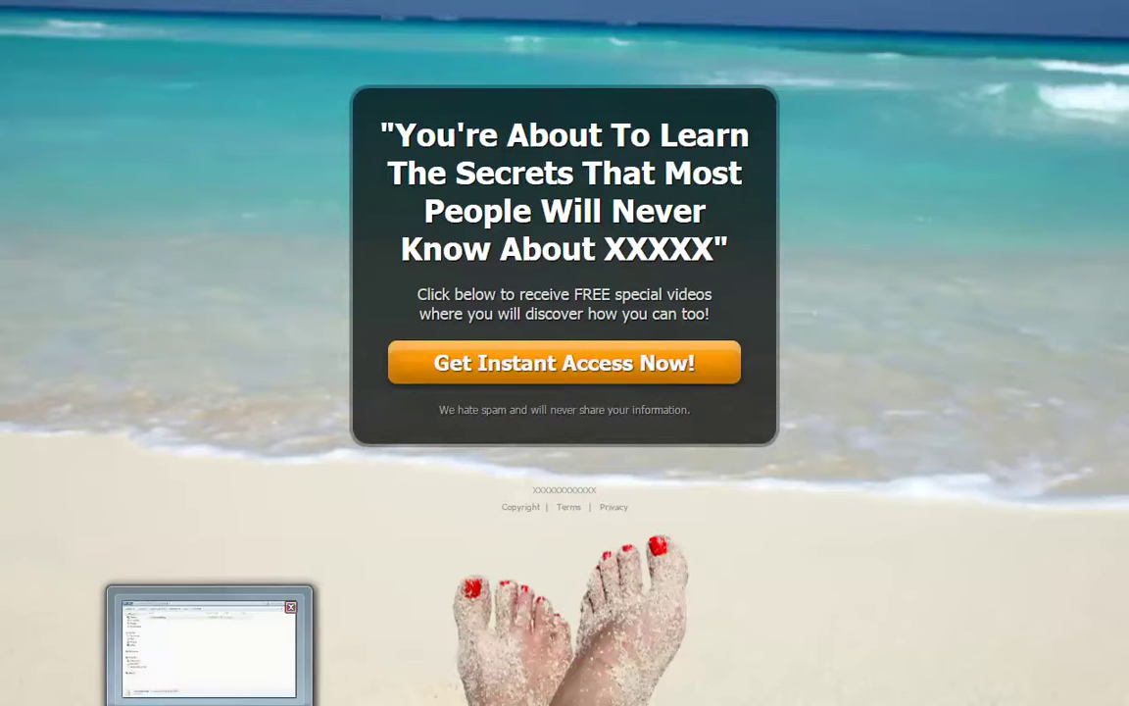
Open the inner FreeSqueezePage folder in the file explorer and load index-Aweber.php in the text editor
left_click(260, 698)
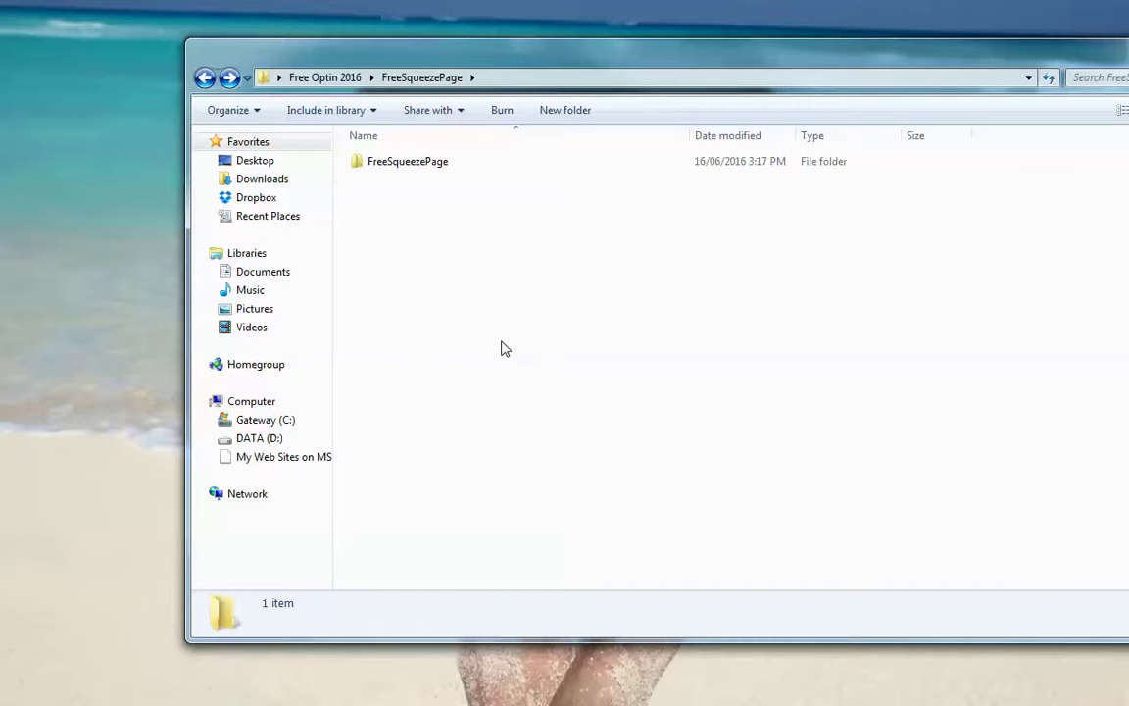
double_click(414, 168)
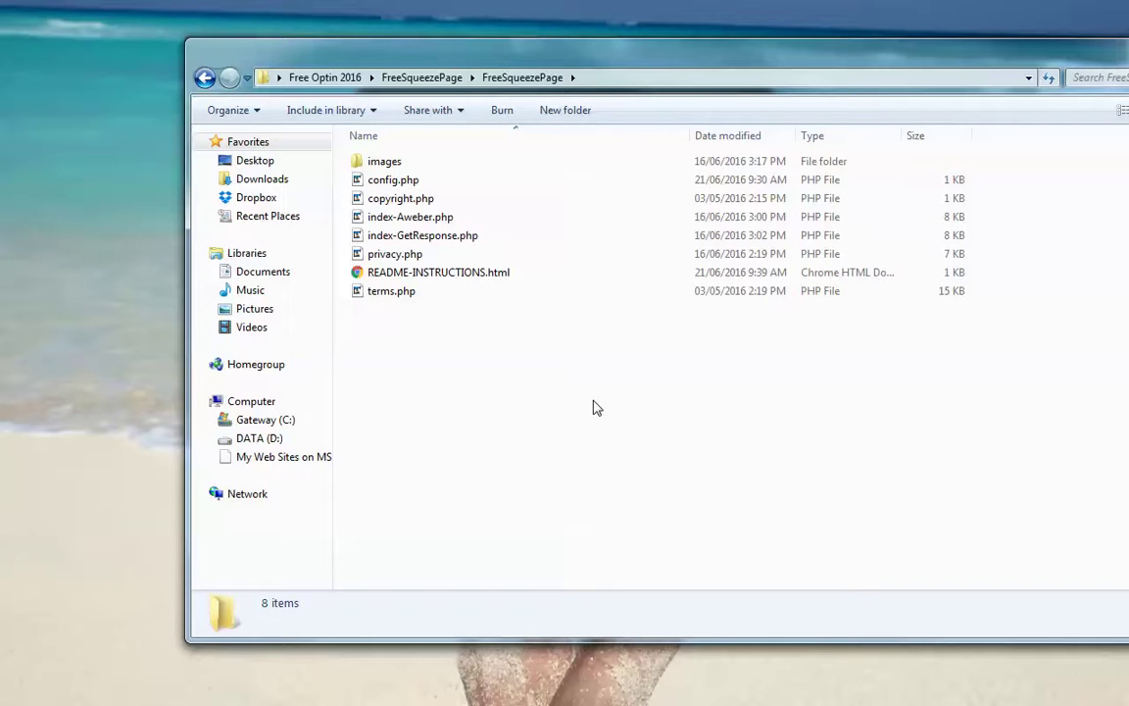
left_click(421, 220)
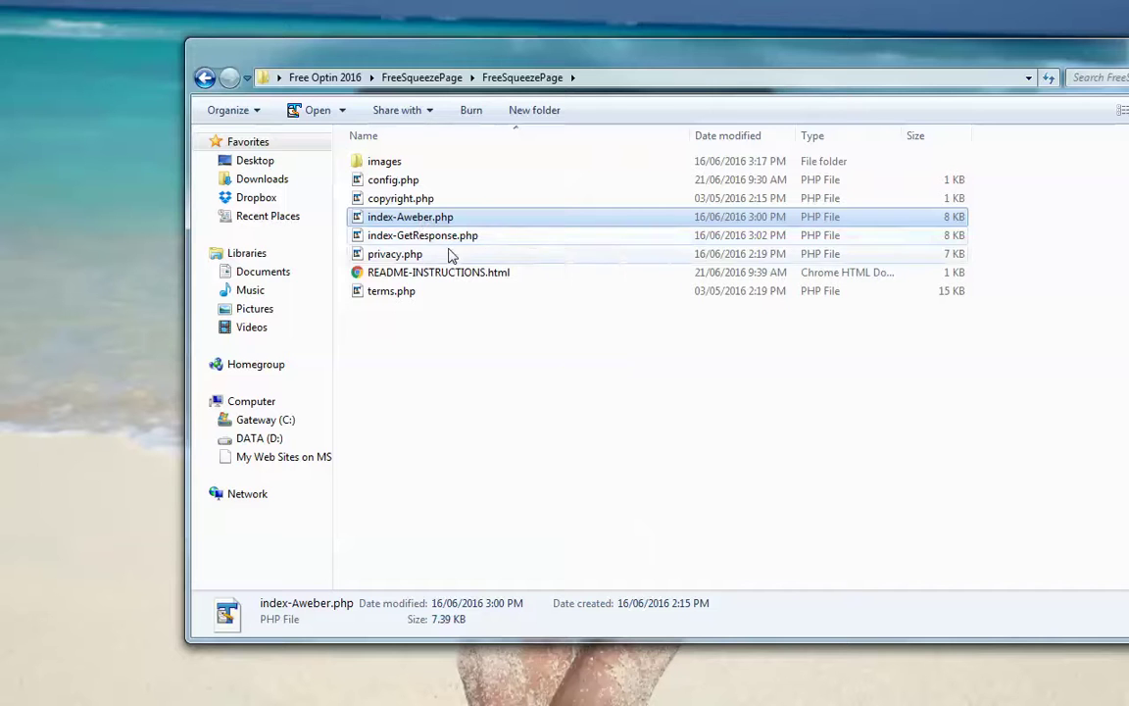
left_click(447, 242)
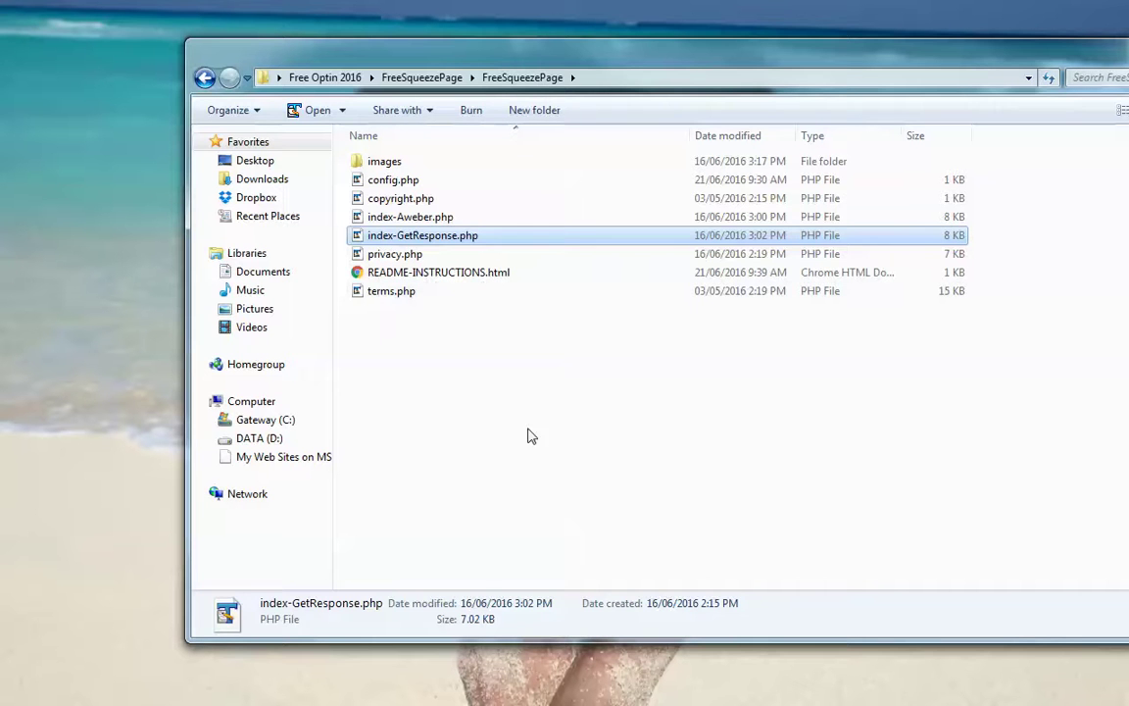
left_click(473, 384)
left_click(413, 219)
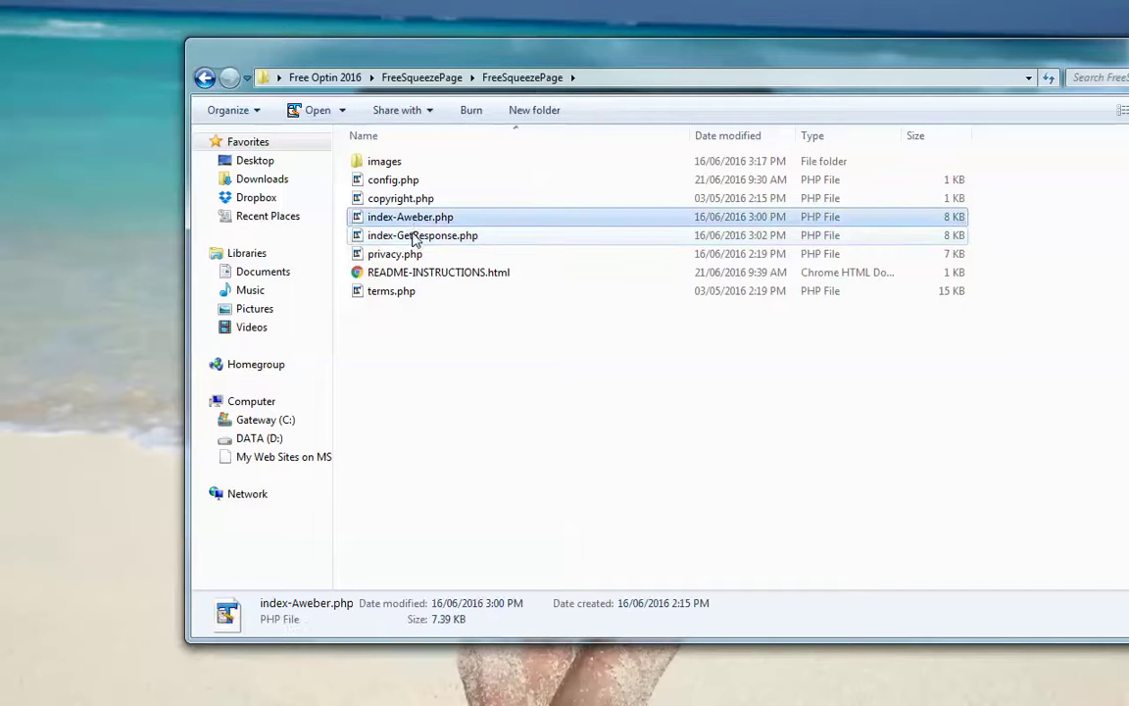
left_click(412, 231)
double_click(417, 218)
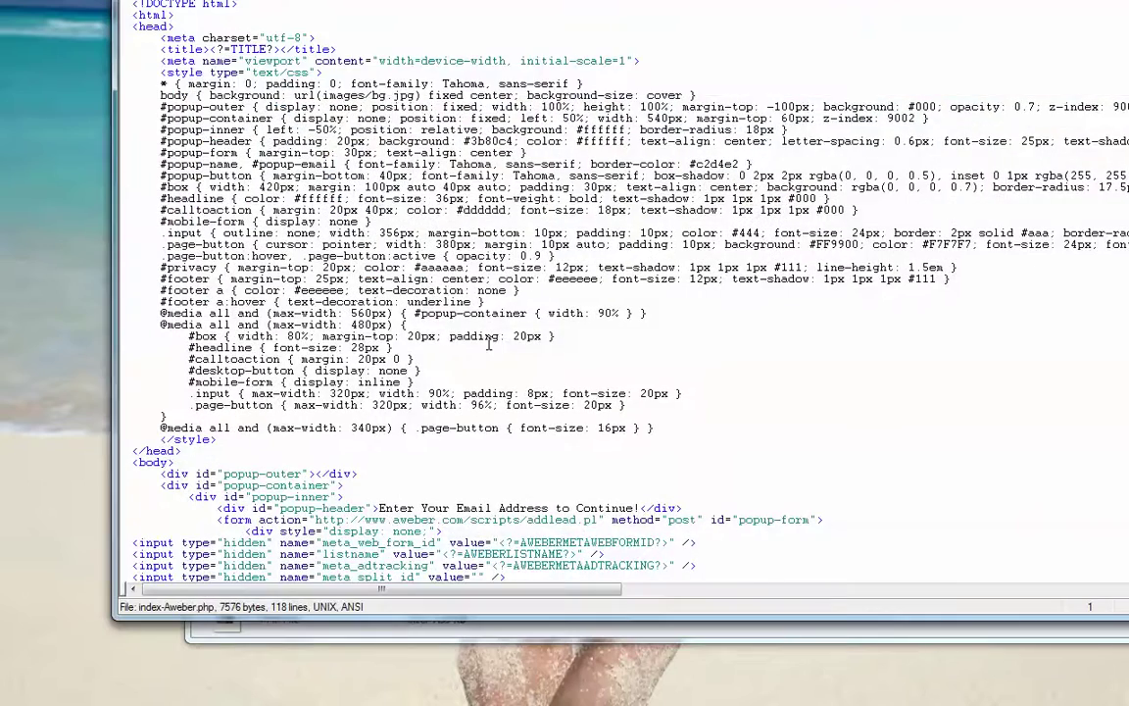
Locate the headline text inside the box div of index-Aweber.php and highlight it
left_click(487, 343)
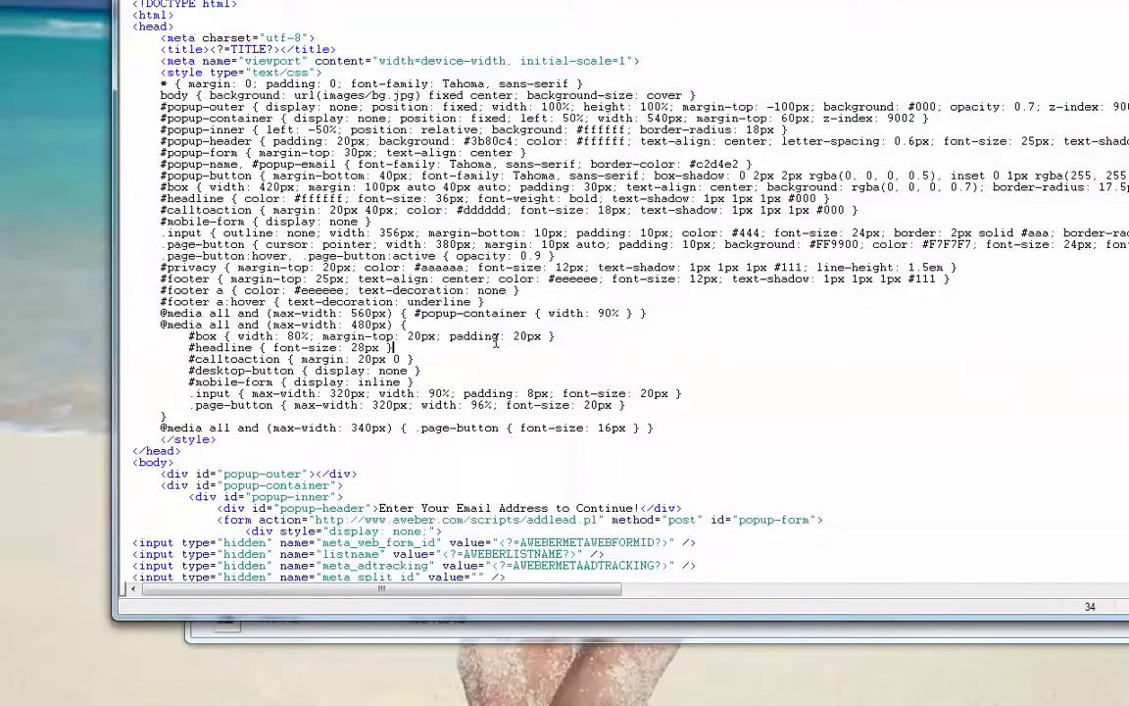
scroll(487, 343, "down", 9)
scroll(487, 338, "down", 2)
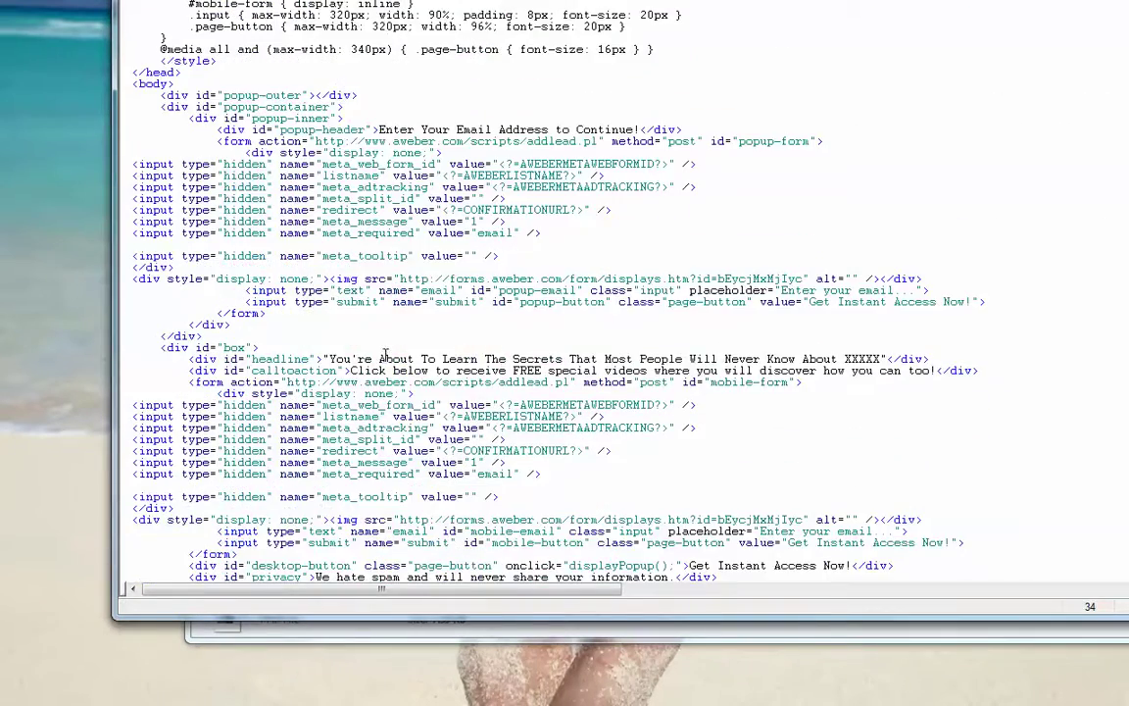
left_click_drag(330, 359, 882, 359)
left_click(850, 382)
double_click(862, 359)
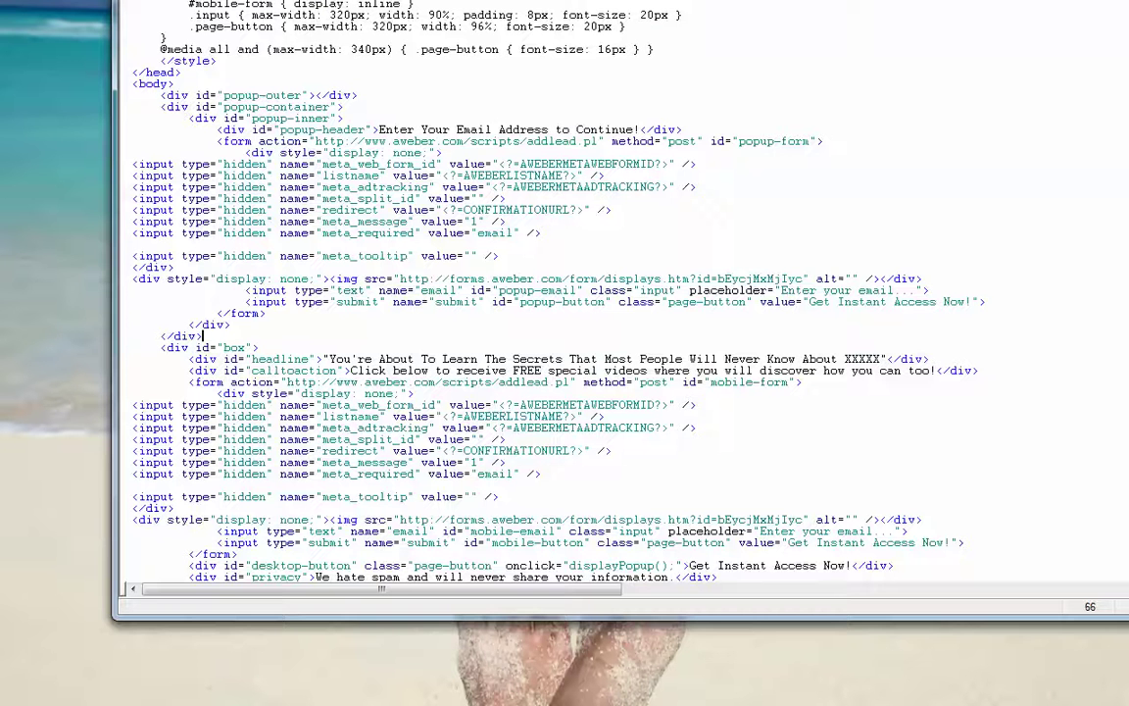
left_click_drag(331, 363, 882, 359)
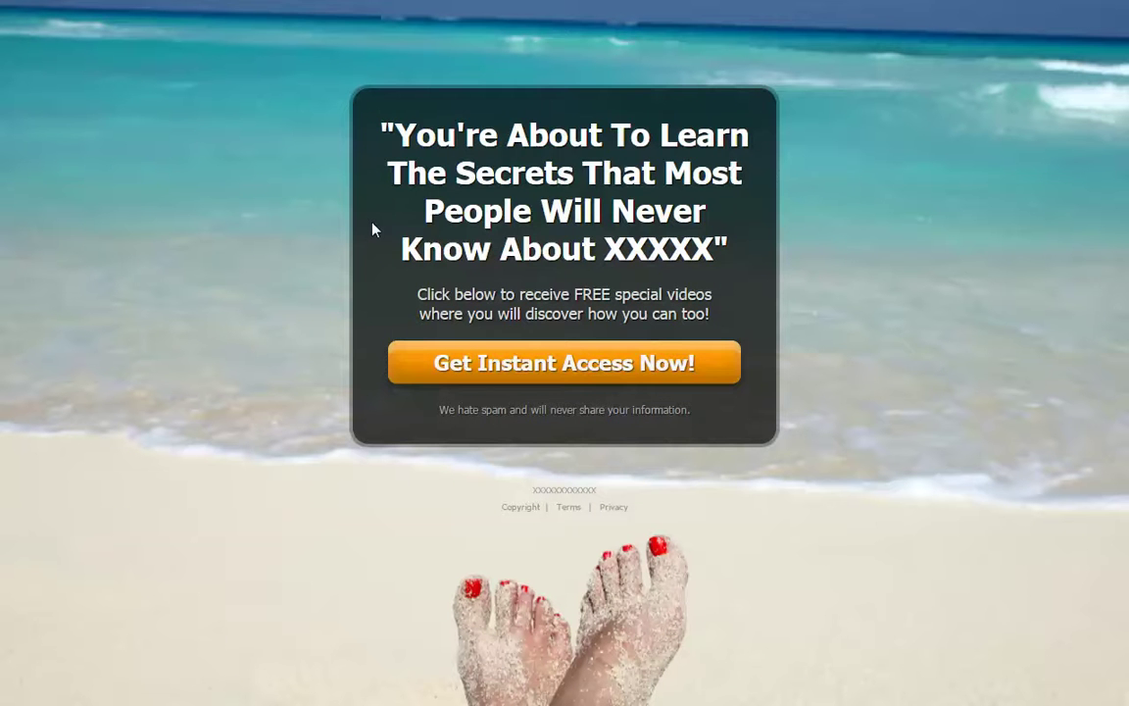
Examine the headline, the call-to-action text and the privacy line on the squeeze page in the browser
left_click_drag(388, 131, 749, 267)
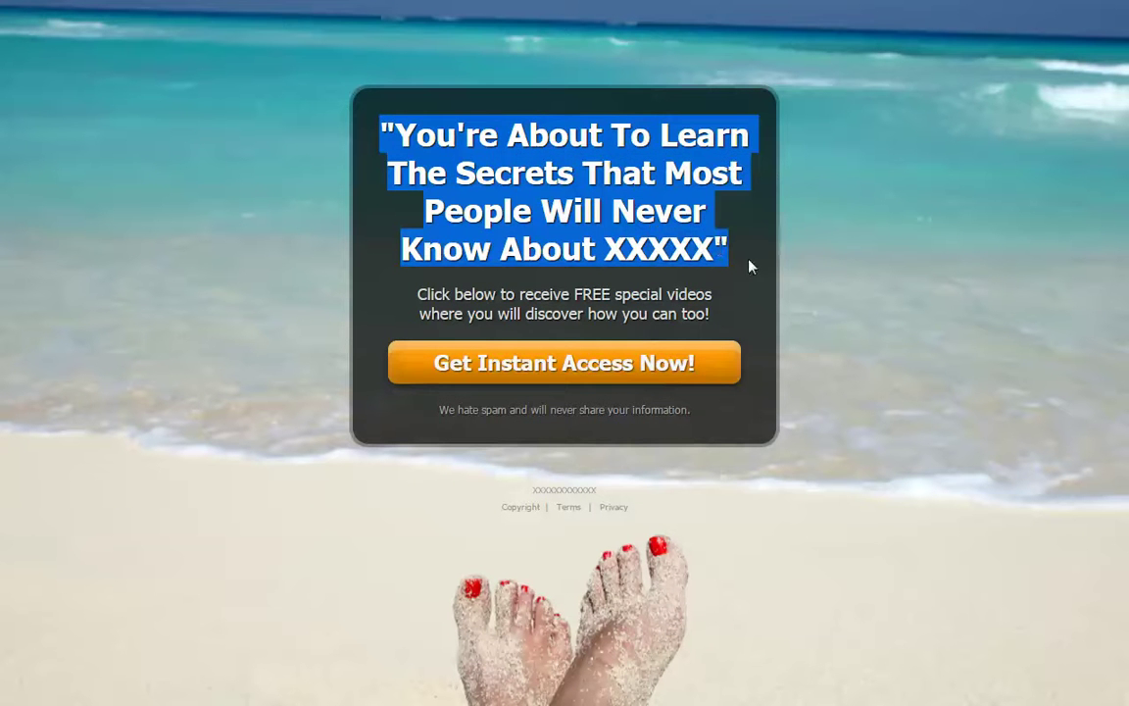
left_click(923, 292)
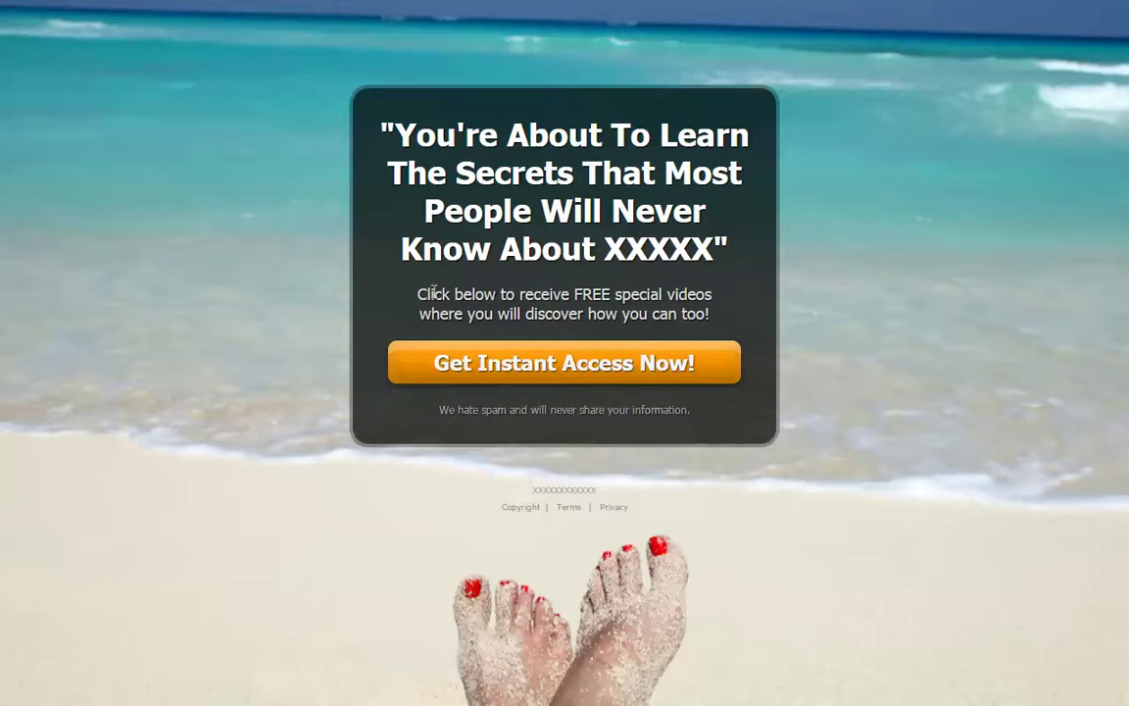
left_click_drag(418, 294, 709, 312)
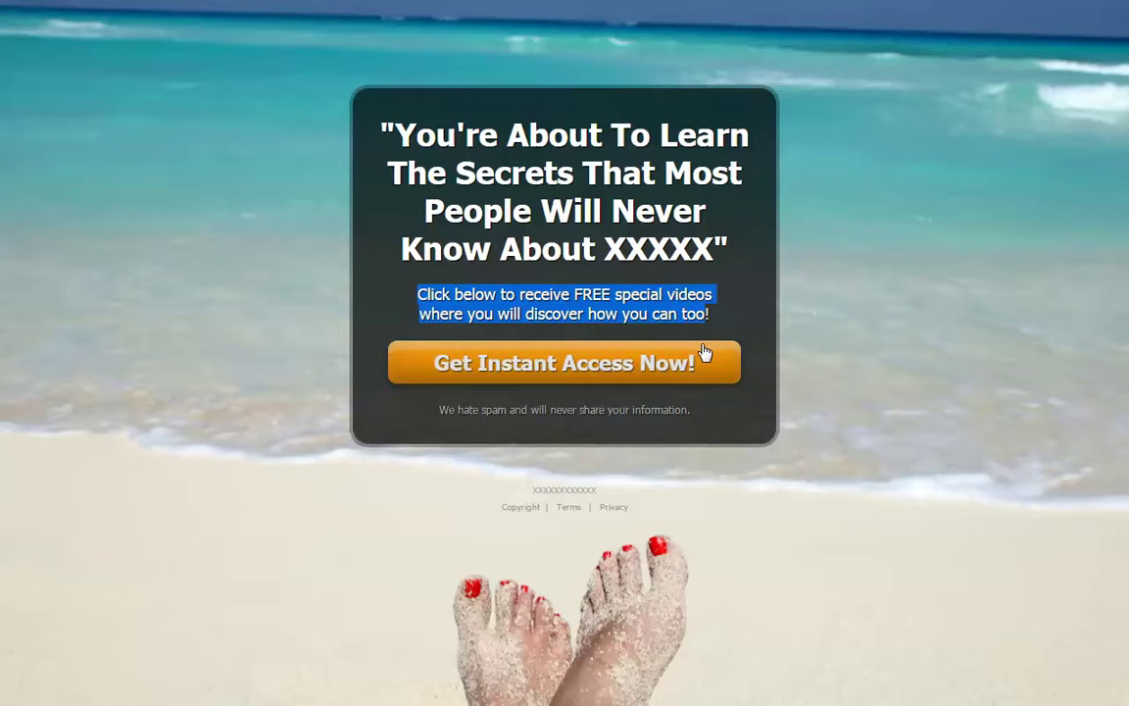
left_click_drag(441, 410, 909, 424)
left_click(909, 423)
Return to index-Aweber.php in the text editor and find the call-to-action text beneath the headline
key("alt+Tab")
left_click(687, 397)
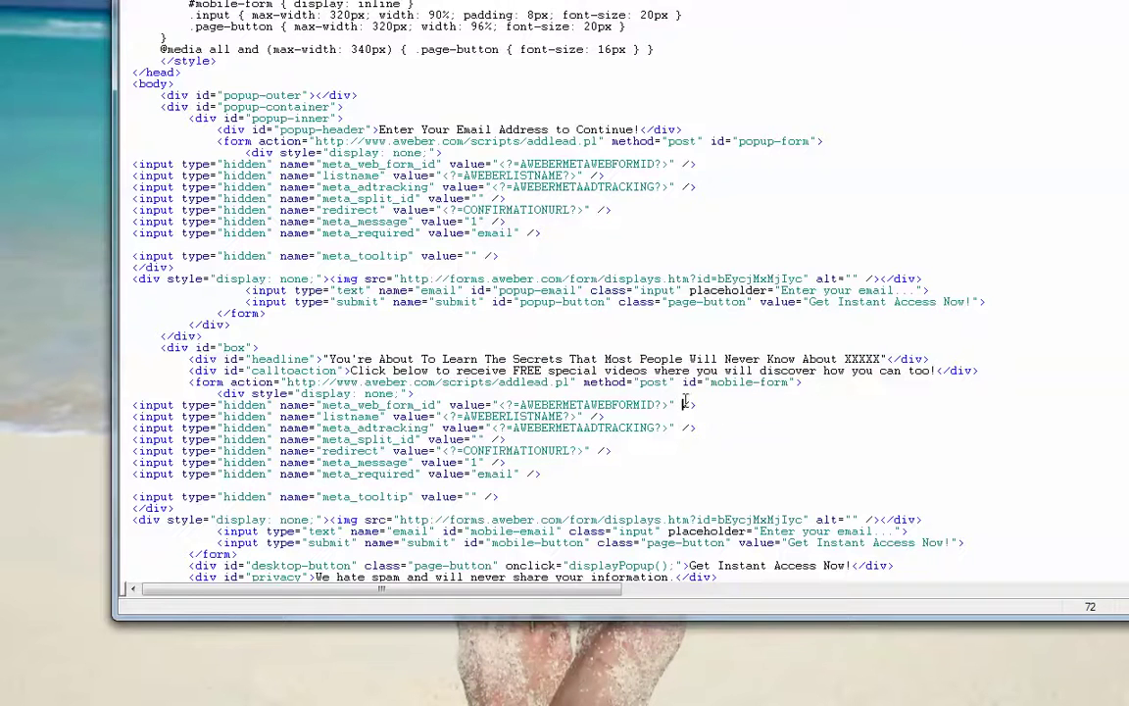
left_click_drag(352, 371, 454, 370)
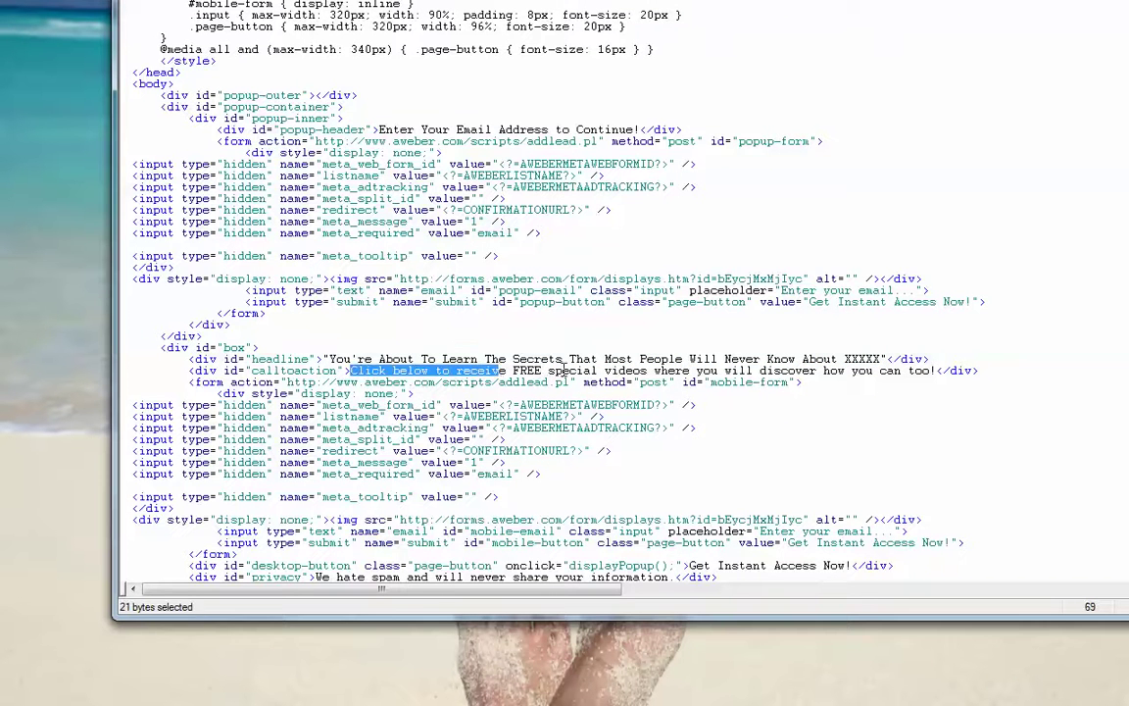
left_click(761, 359)
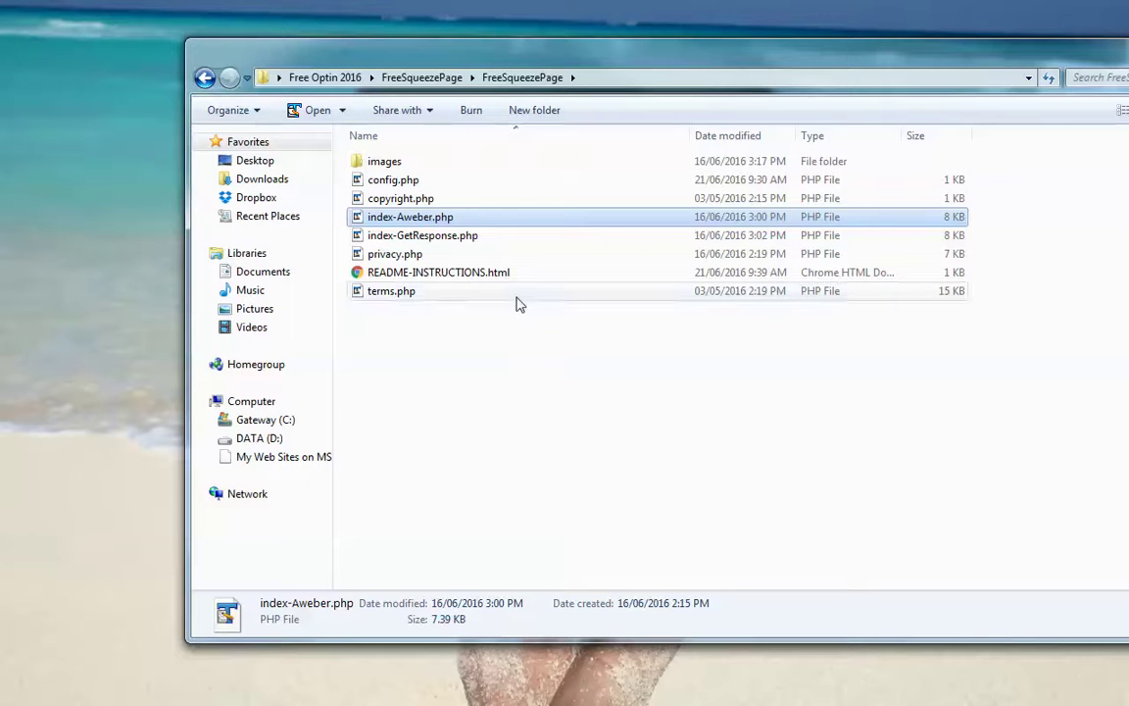
Open config.php from the FreeSqueezePage folder and reposition the editor window to show all website settings
left_click(503, 373)
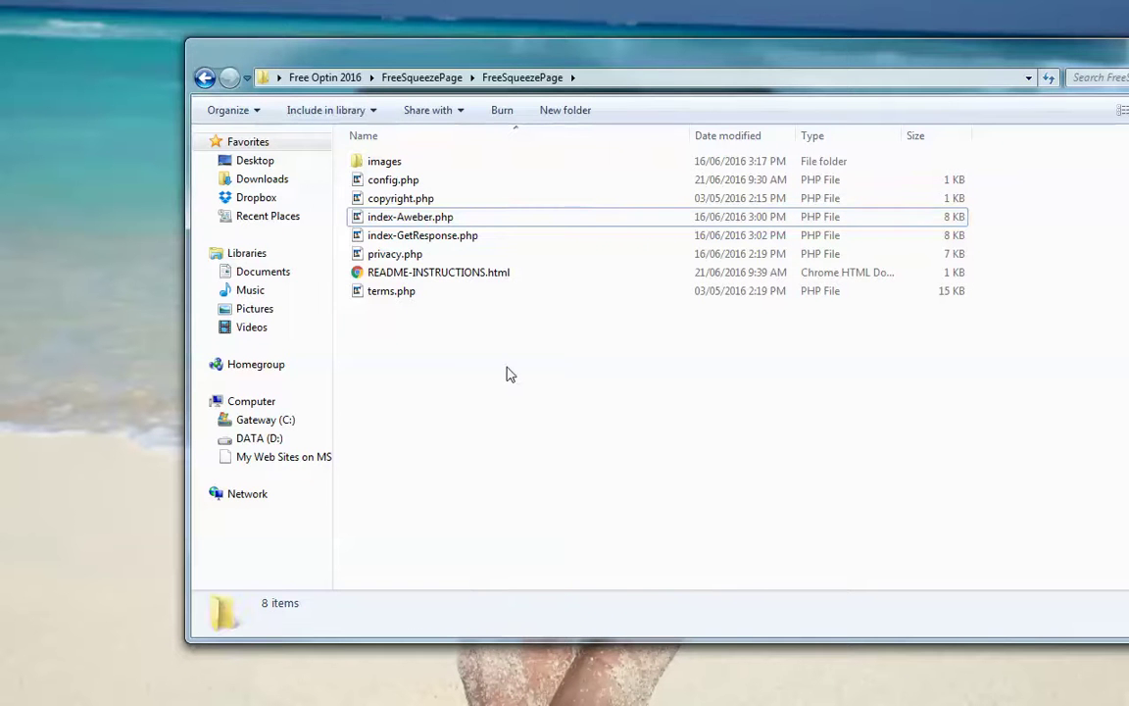
double_click(382, 180)
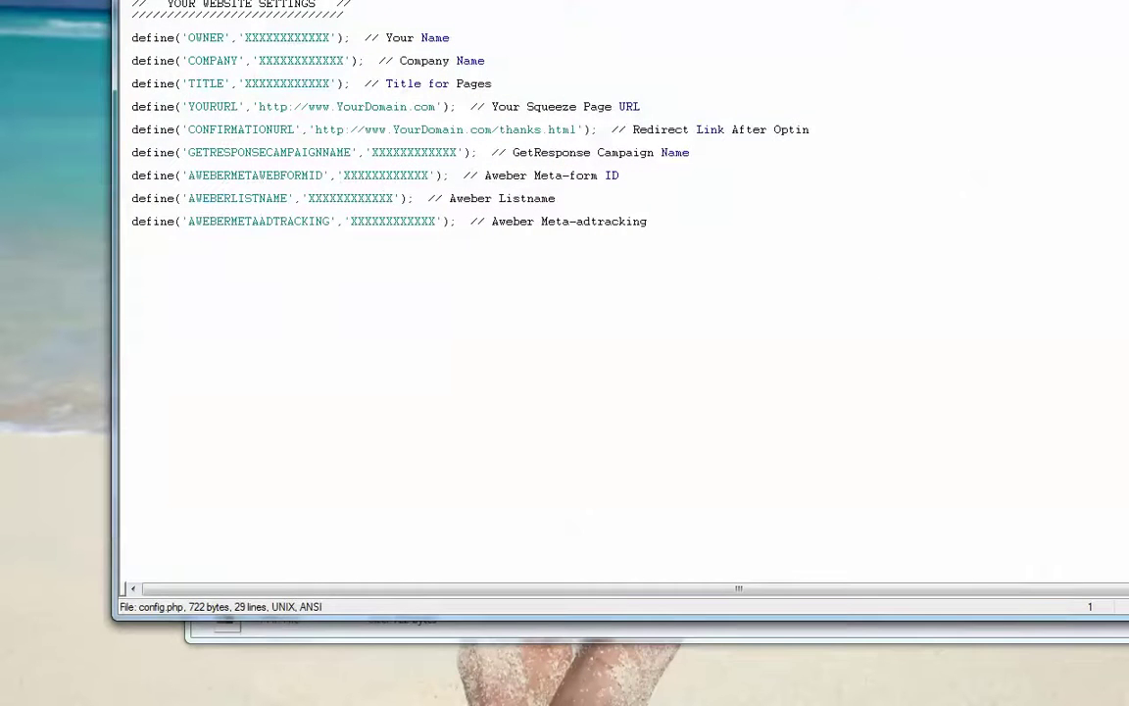
left_click_drag(437, 5, 541, 63)
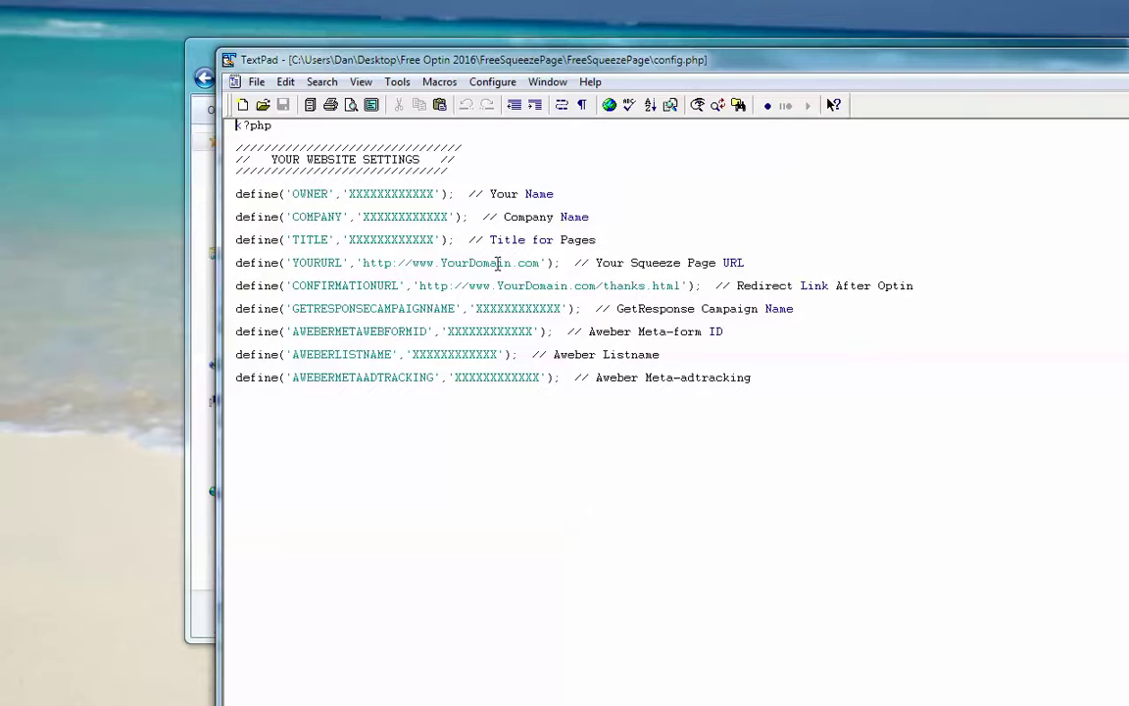
Review the YOURURL domain and the CONFIRMATIONURL redirect link in config.php
left_click_drag(440, 263, 540, 265)
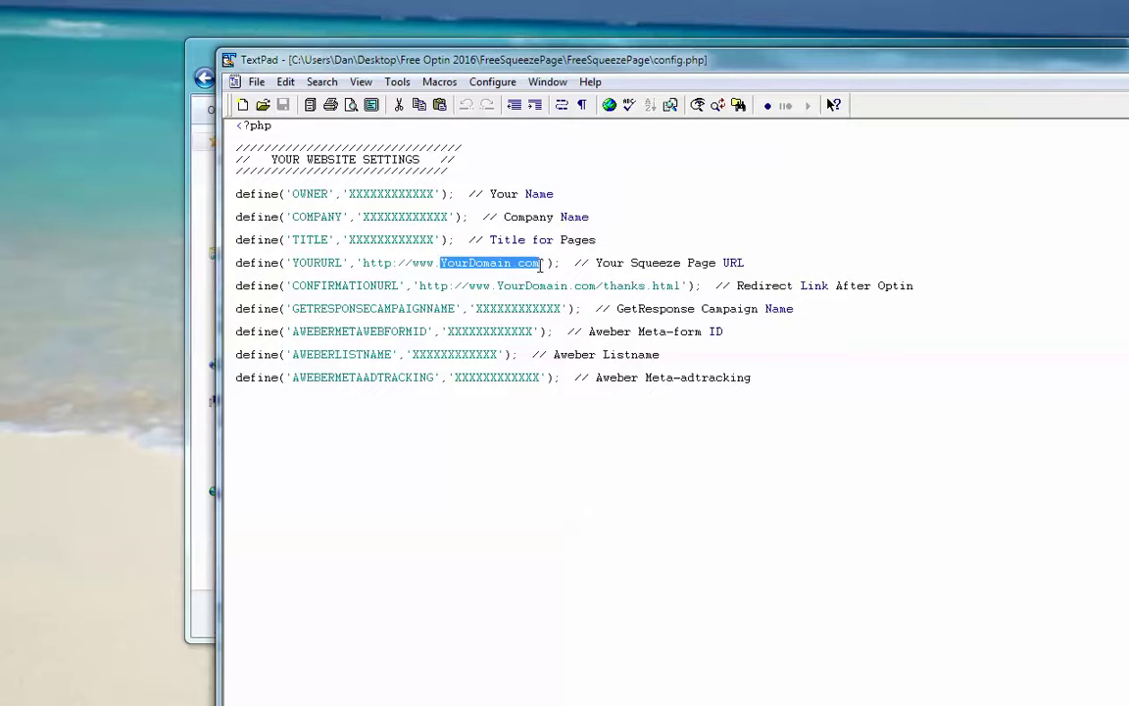
key("Home")
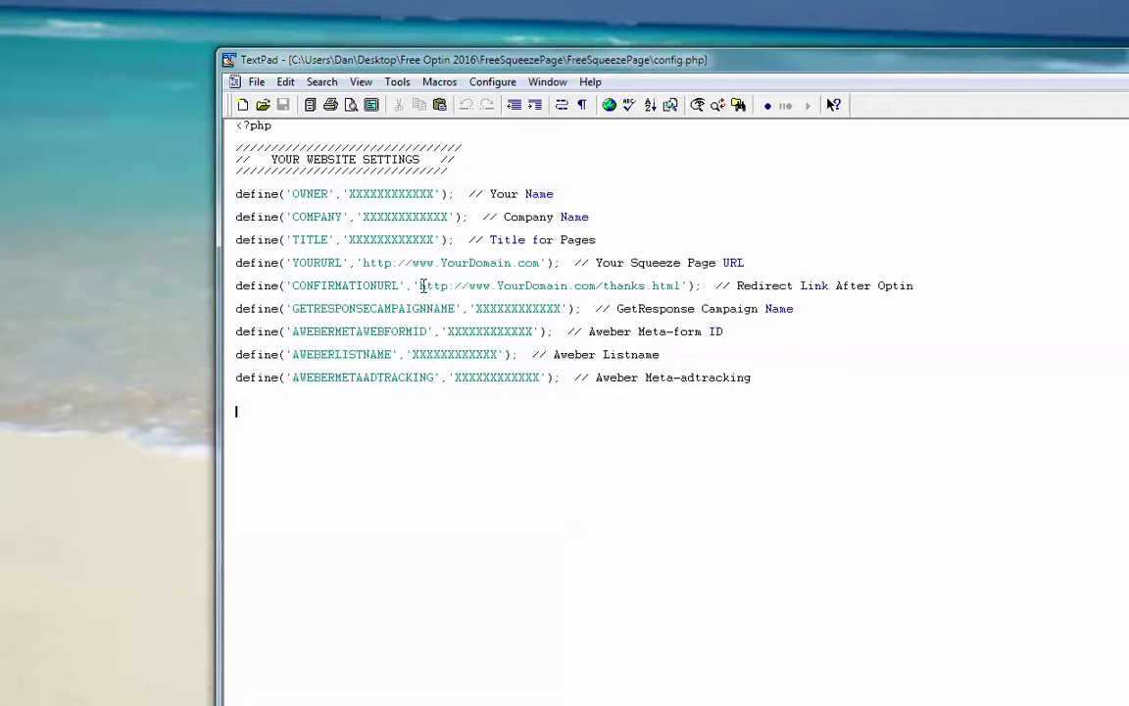
left_click_drag(419, 286, 676, 285)
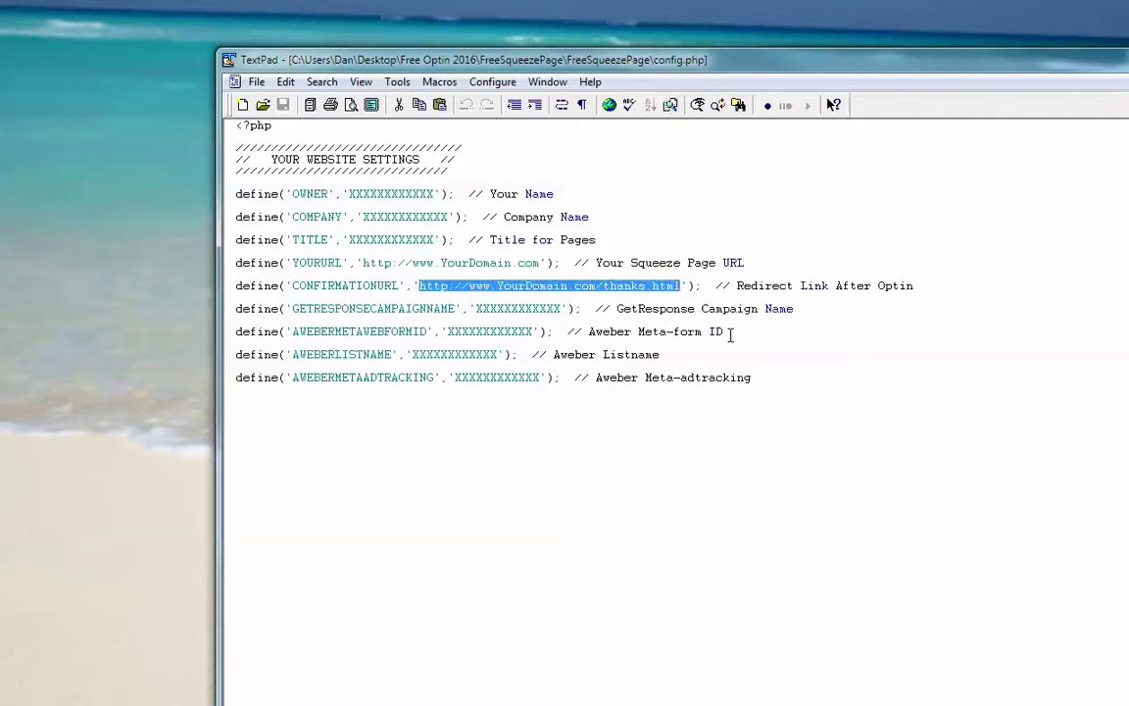
left_click(731, 336)
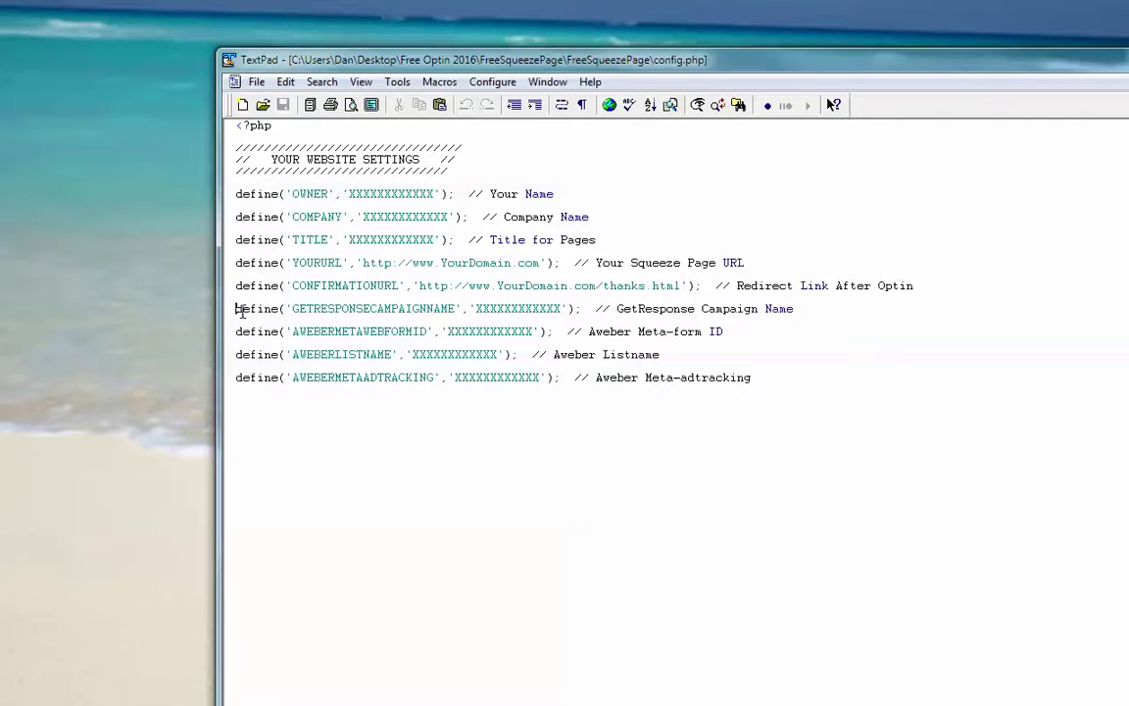
Review the GetResponse campaign name line and the three Aweber setting lines in config.php
left_click_drag(237, 312, 801, 310)
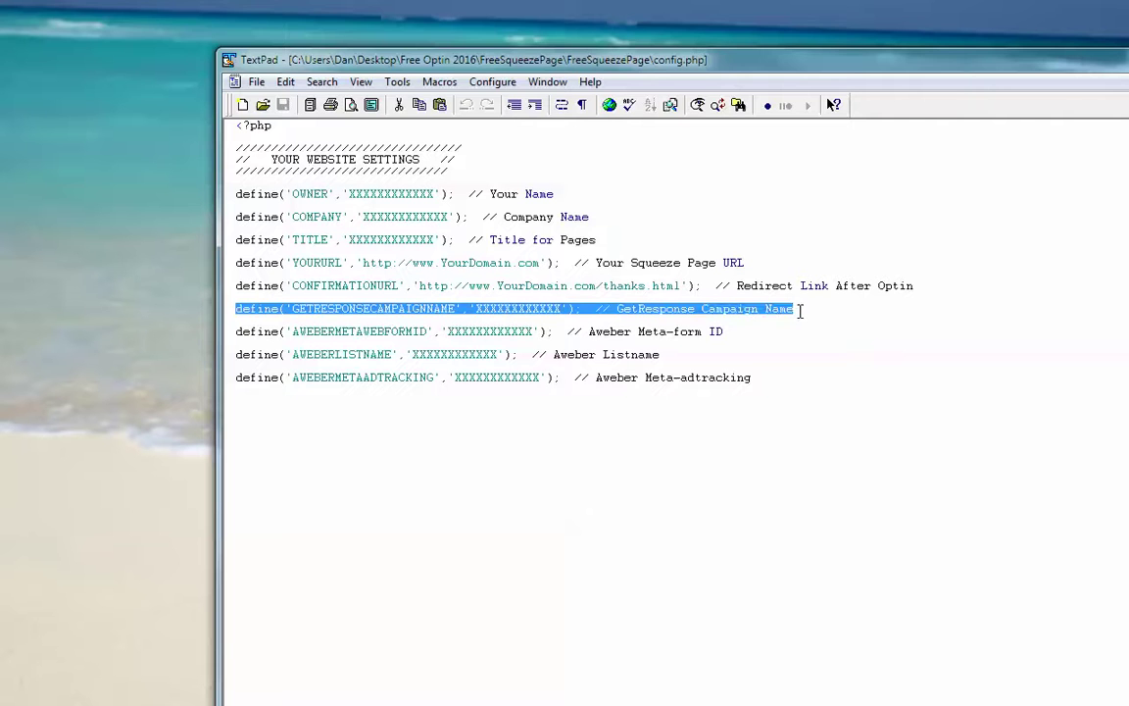
left_click(238, 341)
left_click_drag(237, 333, 757, 379)
left_click(617, 355)
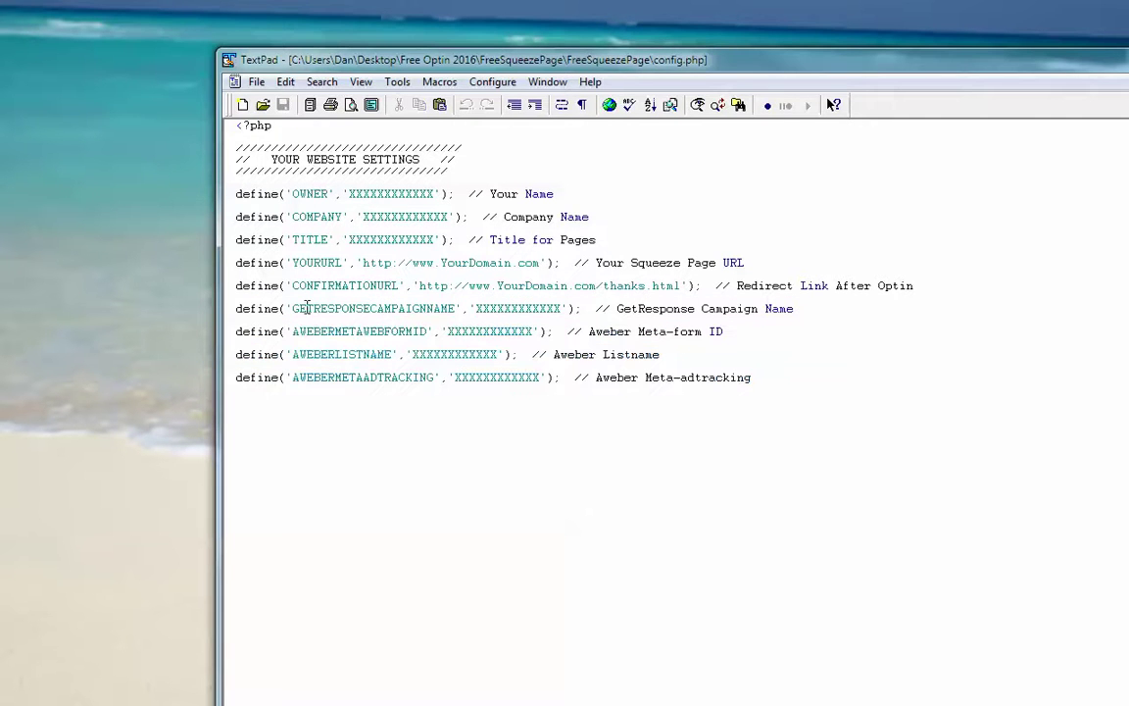
left_click_drag(235, 307, 692, 309)
left_click_drag(239, 335, 649, 378)
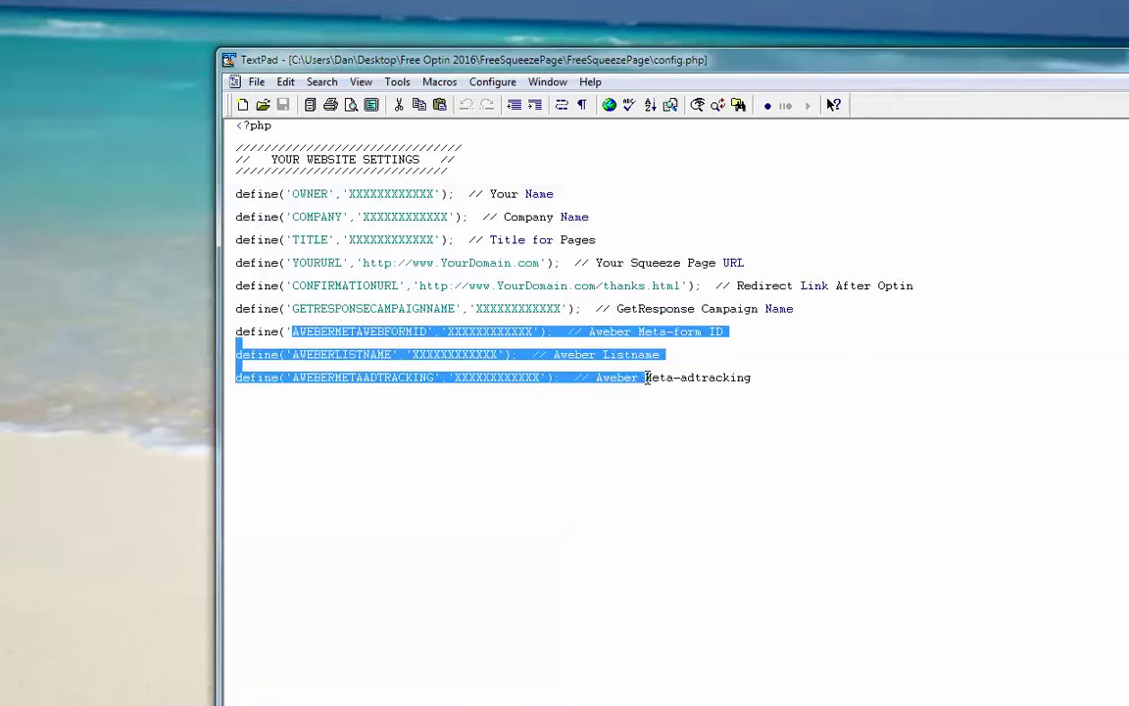
left_click(666, 381)
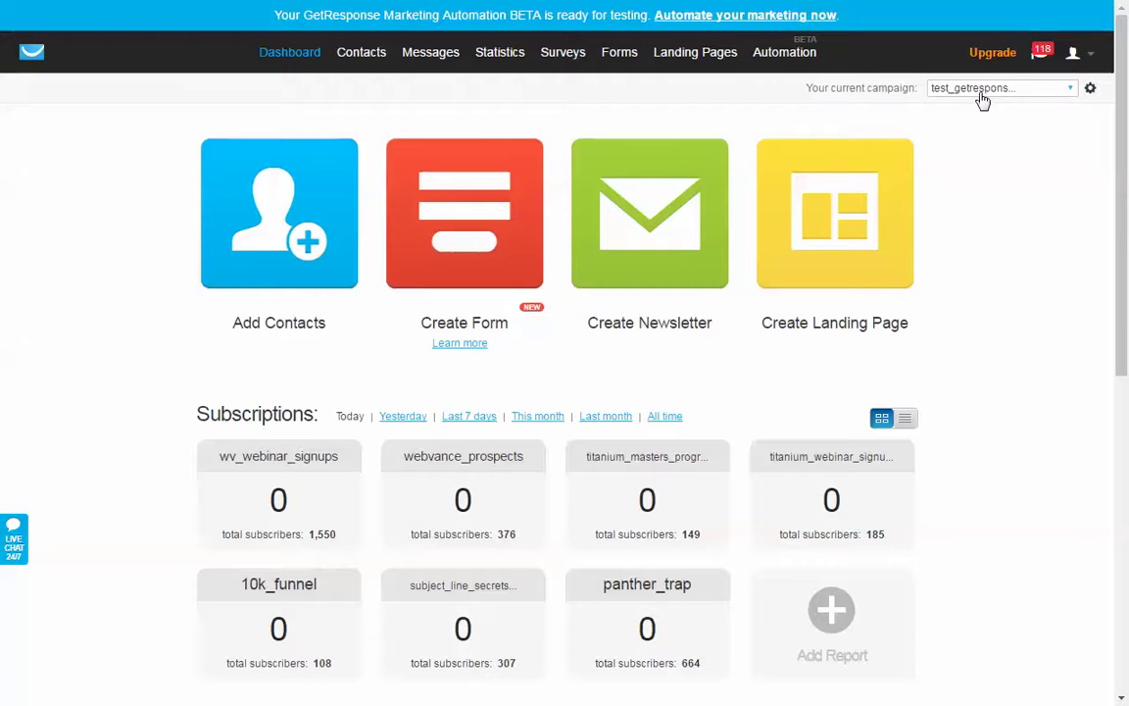
In GetResponse, open the campaigns list and copy the campaign name test_getresponse_list as plain text
left_click(1071, 95)
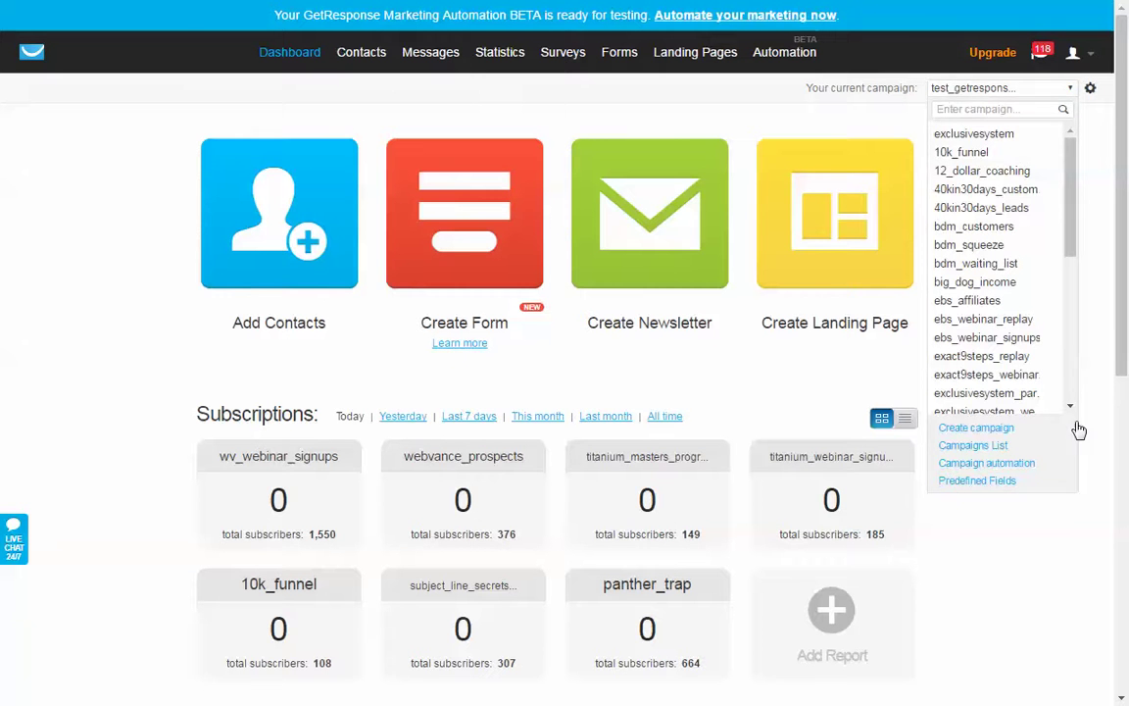
left_click(992, 447)
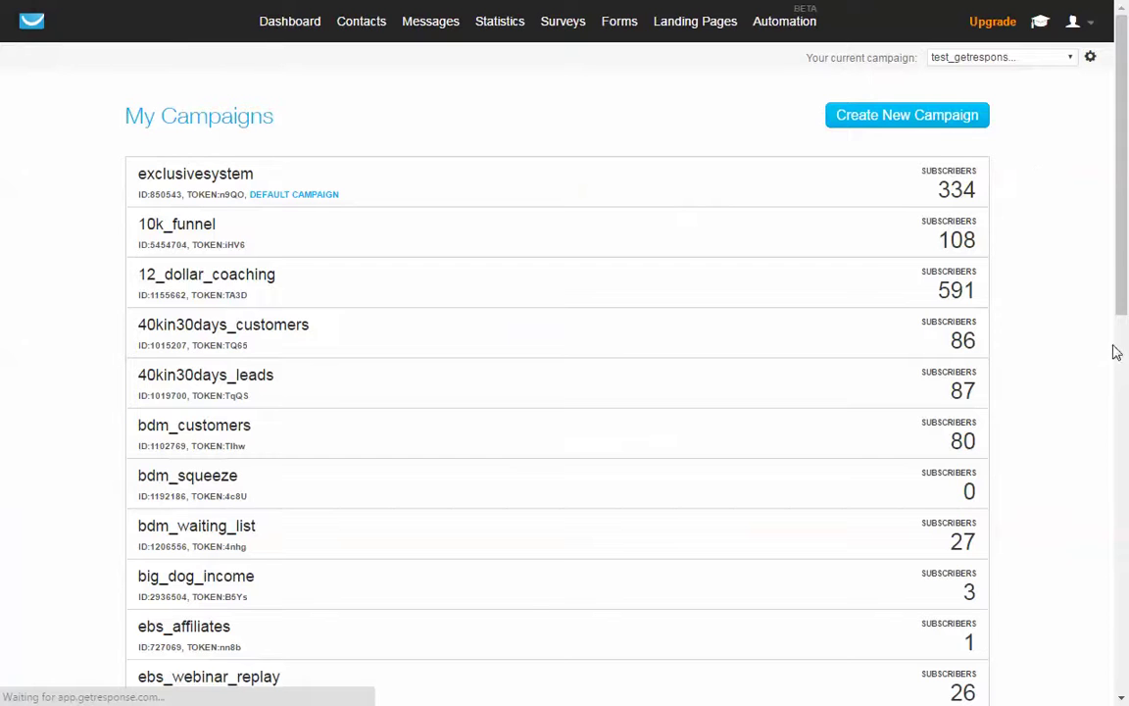
scroll(1114, 350, "down", 7)
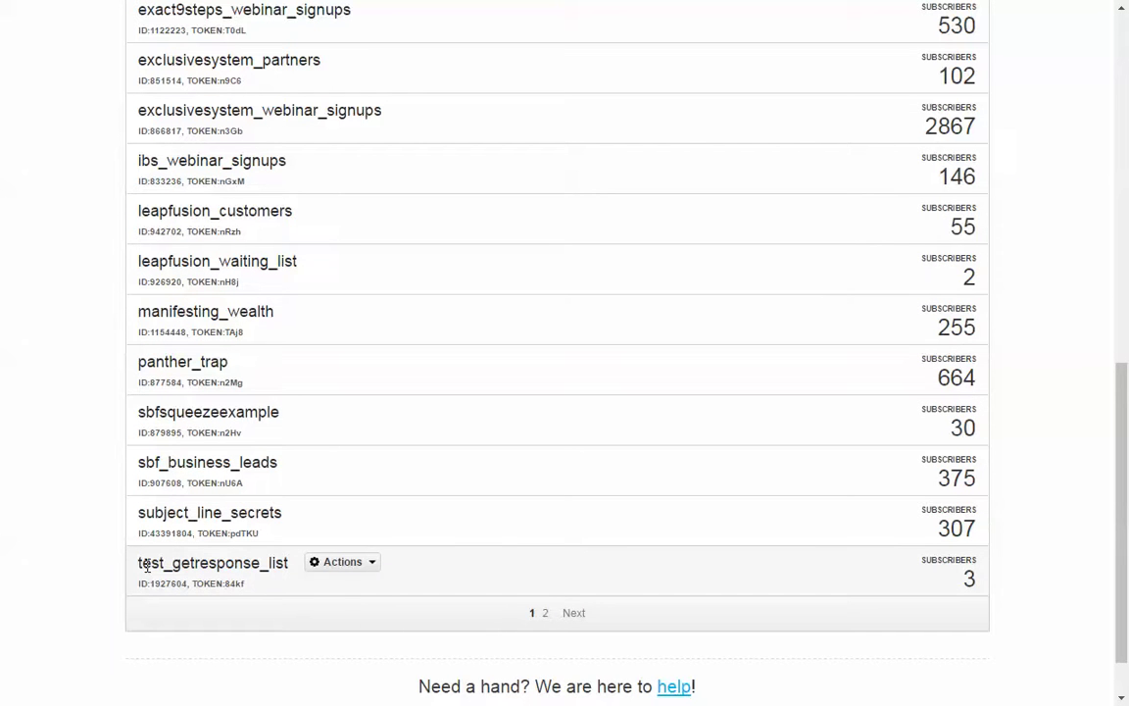
left_click_drag(138, 564, 288, 568)
right_click(283, 563)
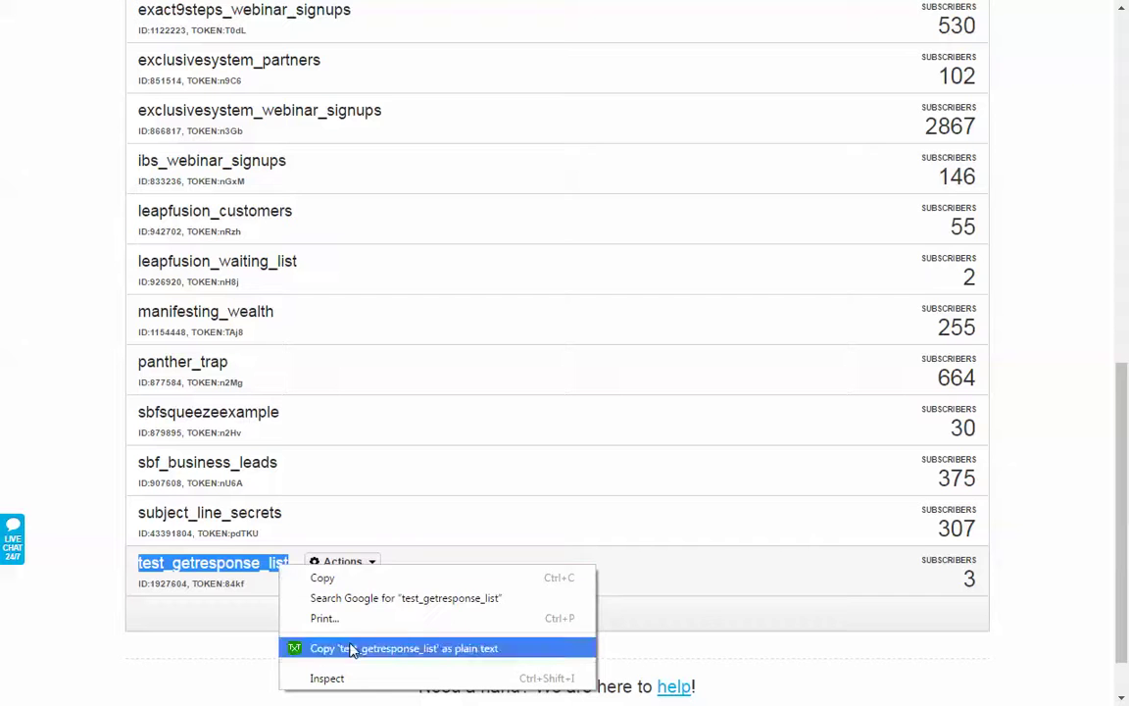
left_click(314, 645)
Back in config.php, replace the GETRESPONSECAMPAIGNNAME placeholder with the copied campaign name test_getresponse_list
key("alt+Tab")
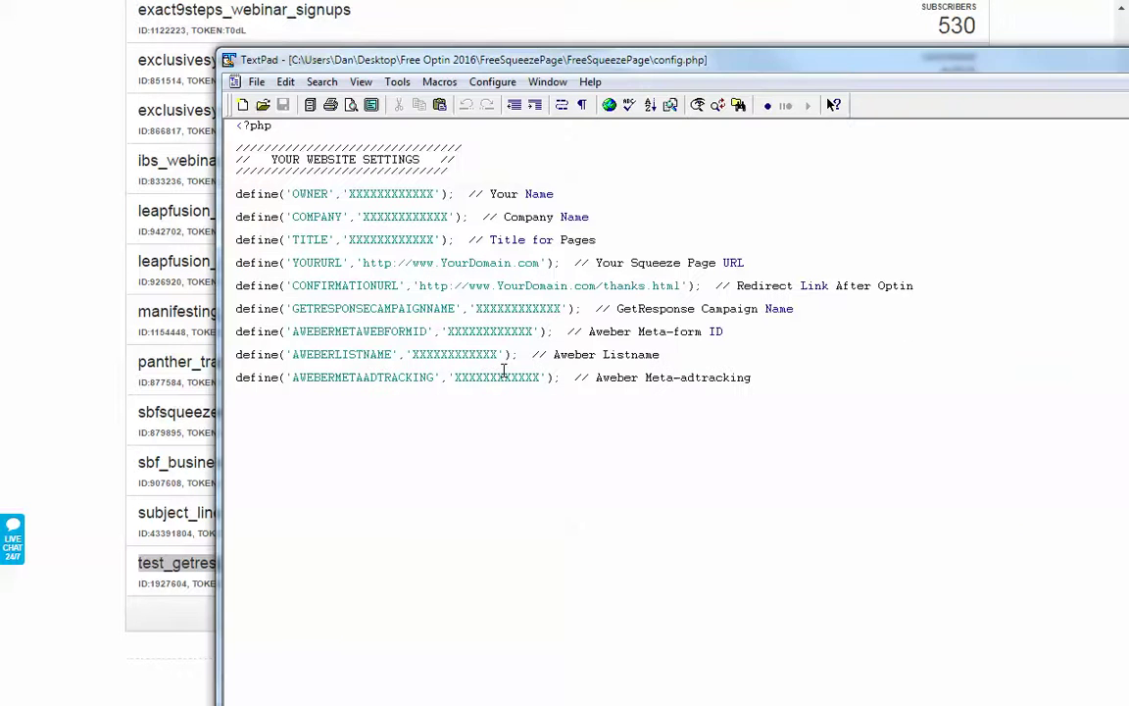
double_click(511, 308)
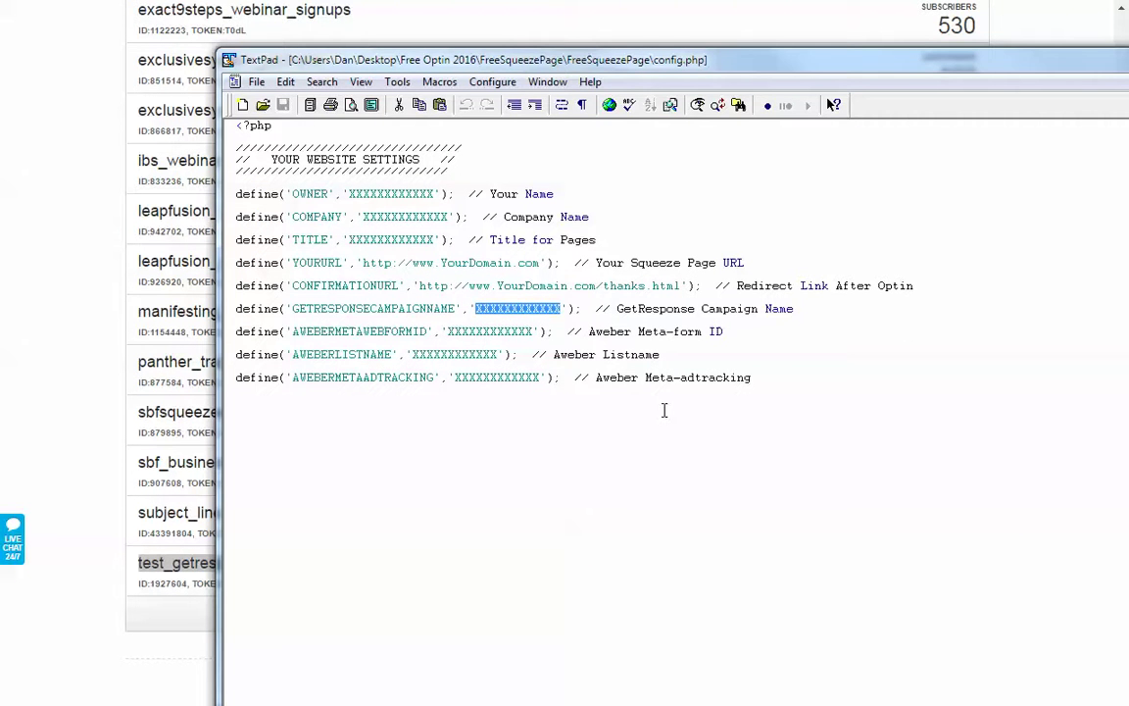
key("ctrl+v")
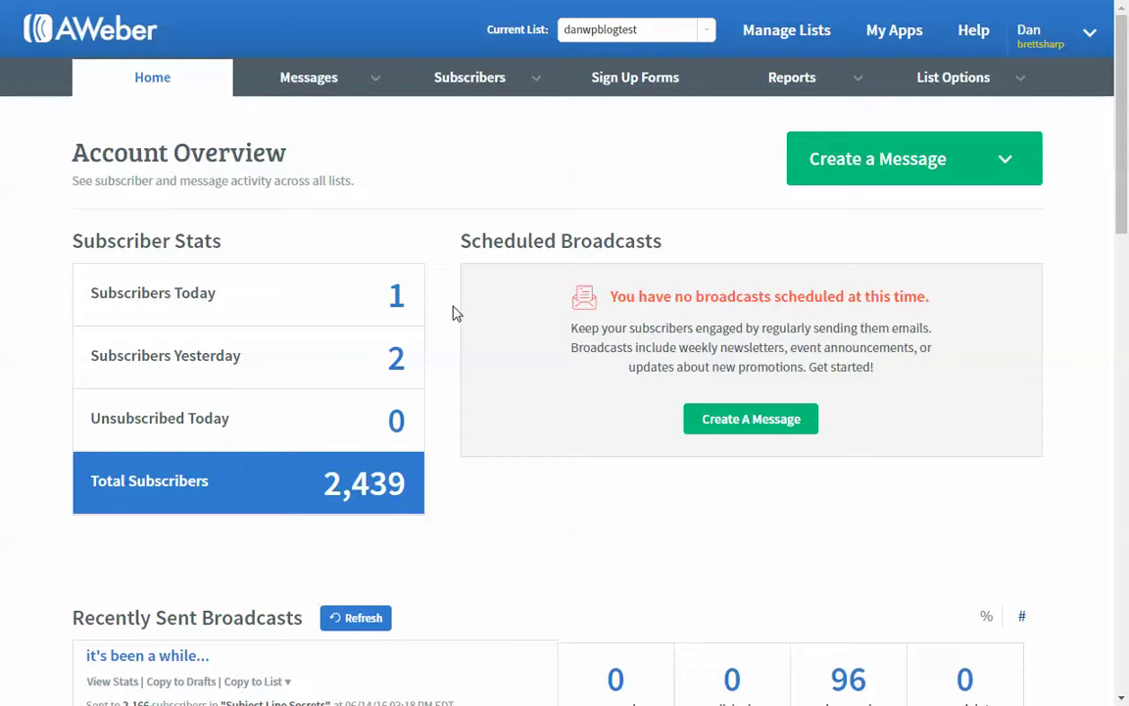
In AWeber, open the list's sign up forms and start creating a new sign up form
left_click(649, 91)
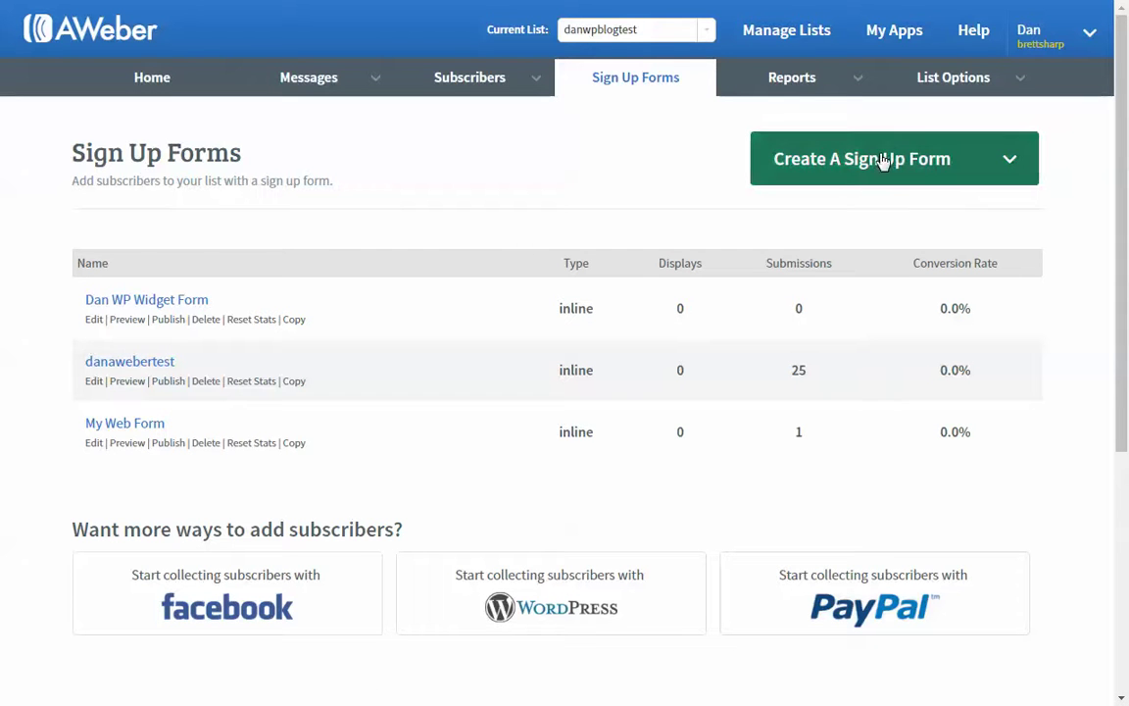
left_click(845, 165)
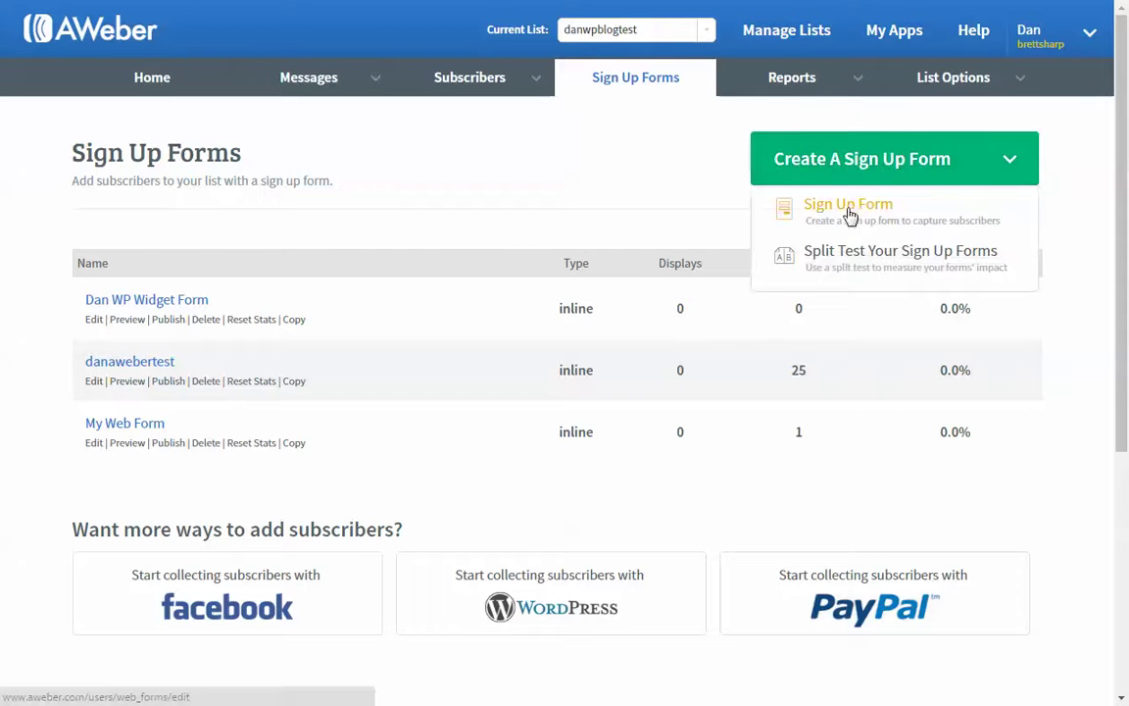
left_click(849, 207)
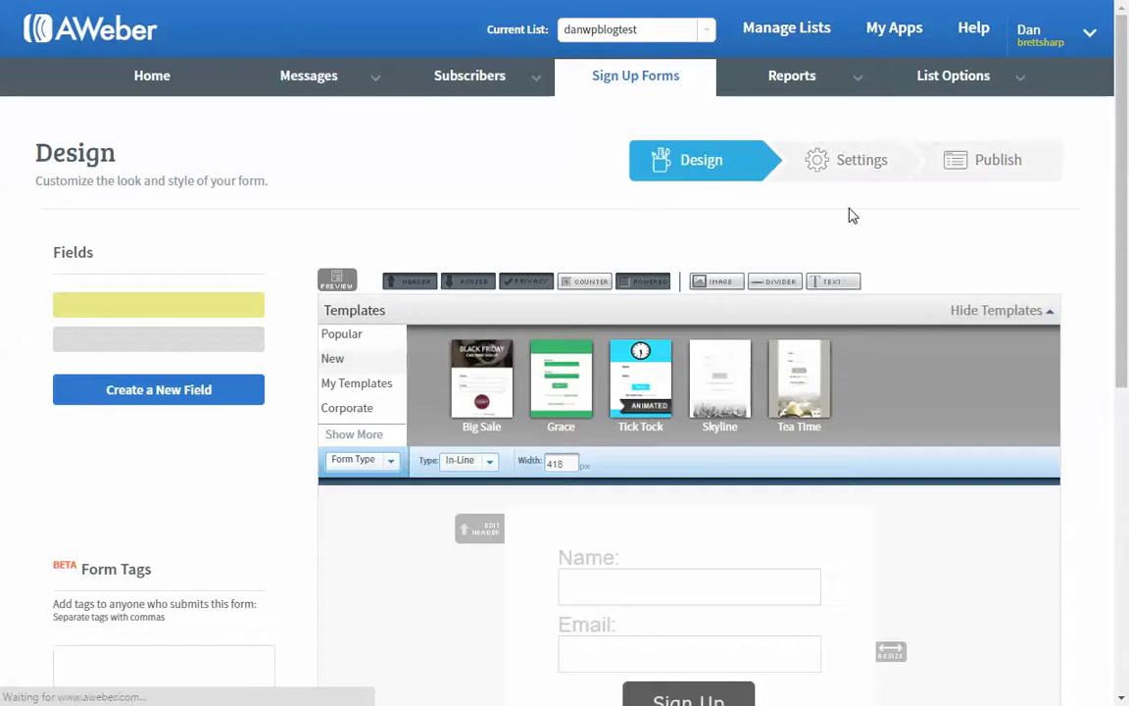
In the new form's settings, set the form name to testform and save the form
left_click(858, 169)
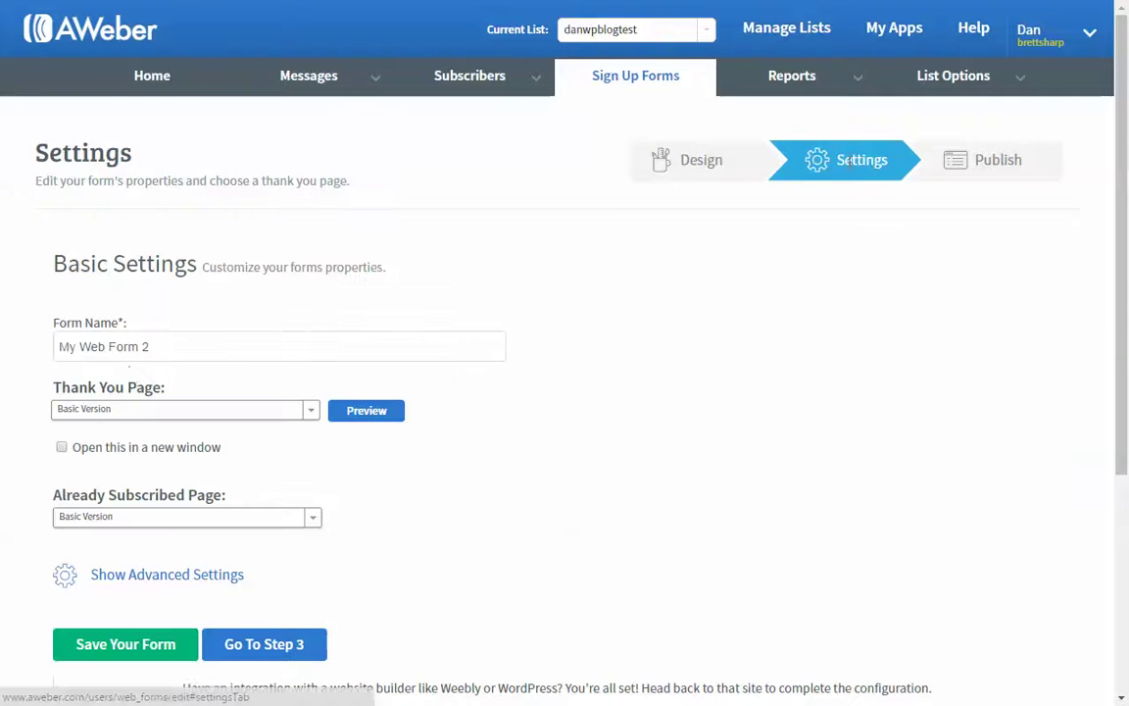
left_click(82, 354)
left_click_drag(58, 346, 228, 346)
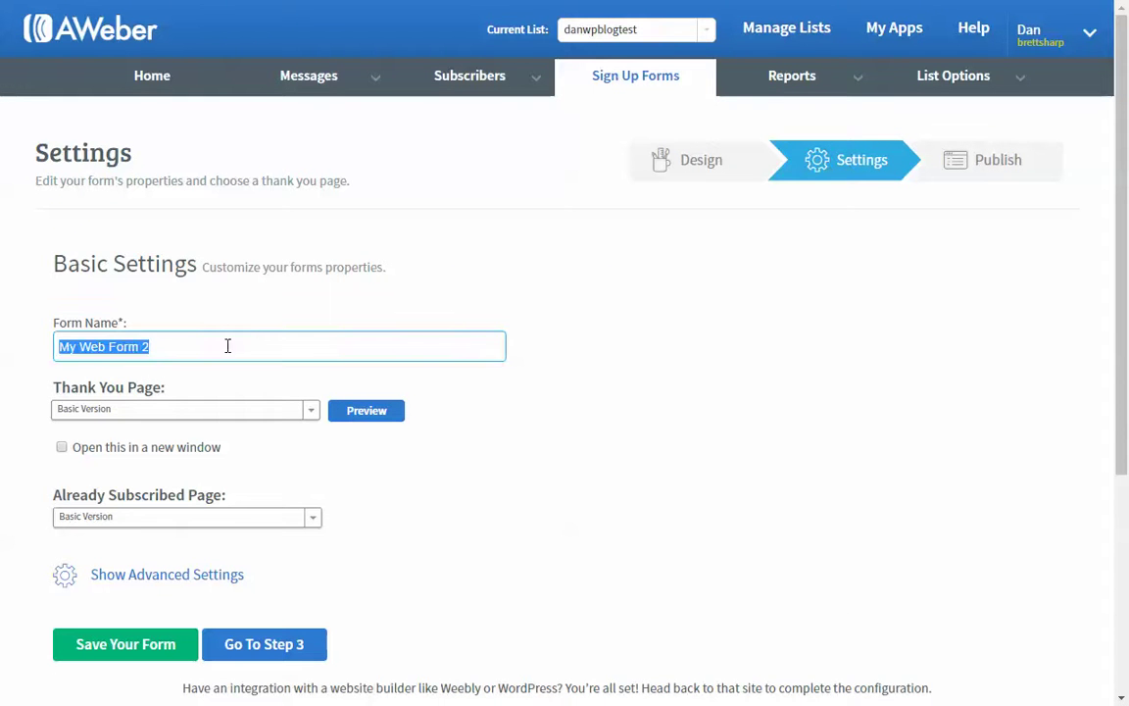
type("testform")
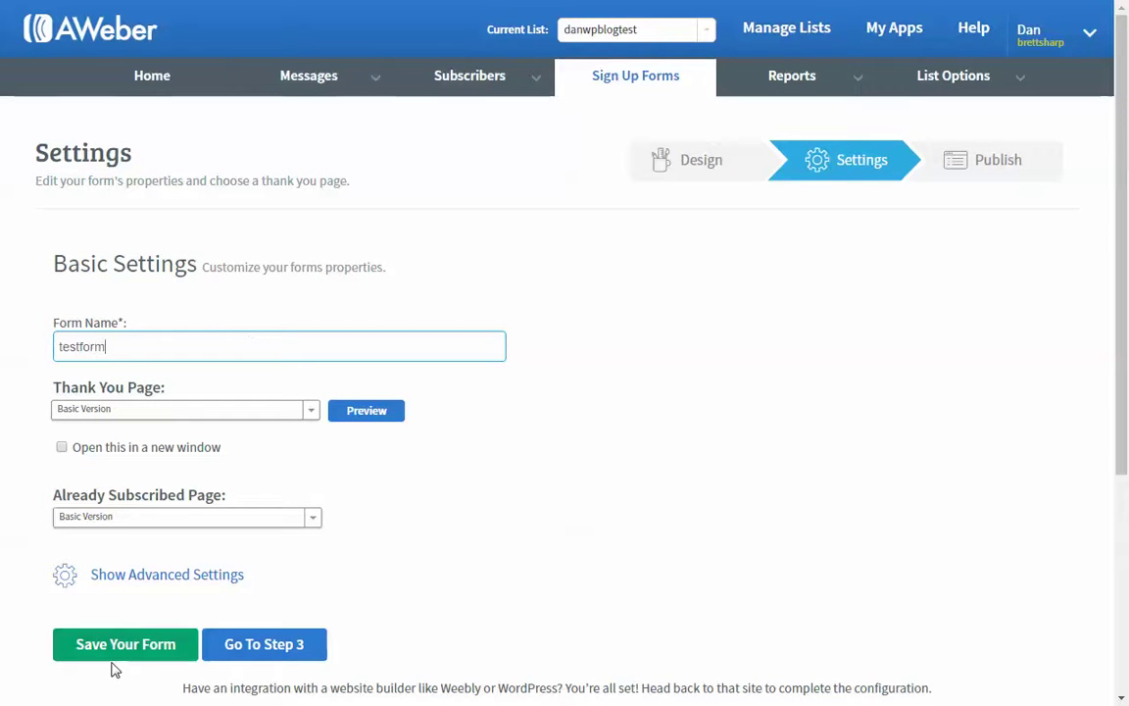
left_click(177, 642)
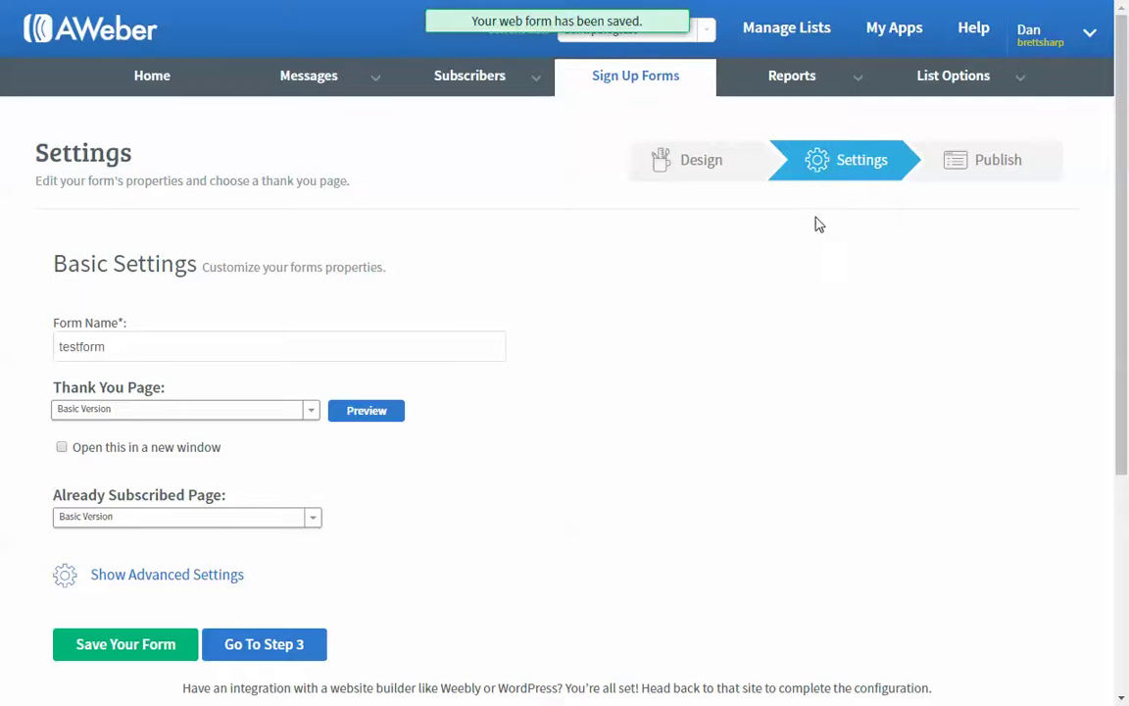
Publish the form with the I Will Install My Form option and show its Raw HTML Version code
left_click(982, 163)
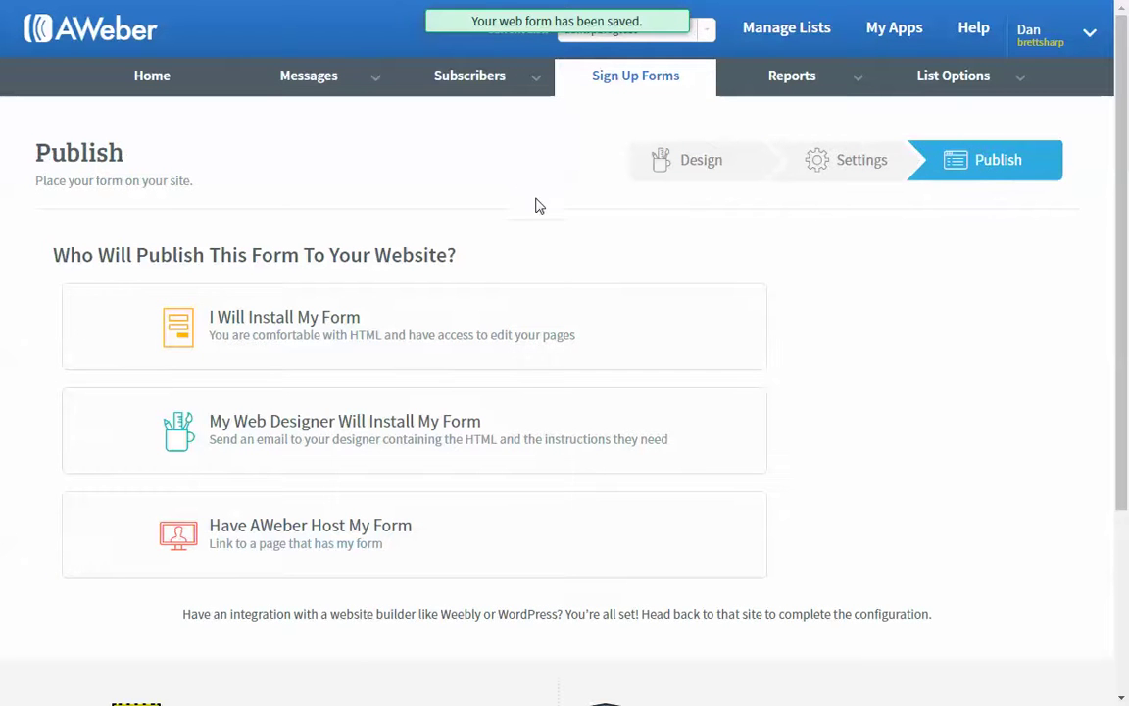
left_click(284, 329)
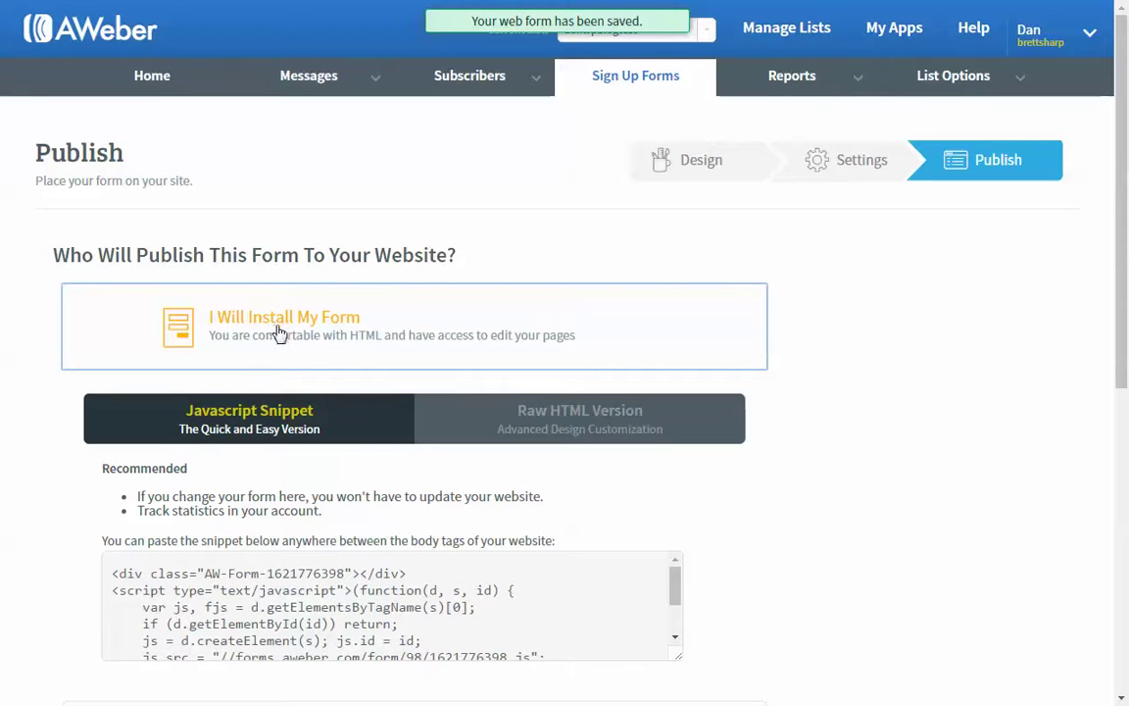
left_click(582, 423)
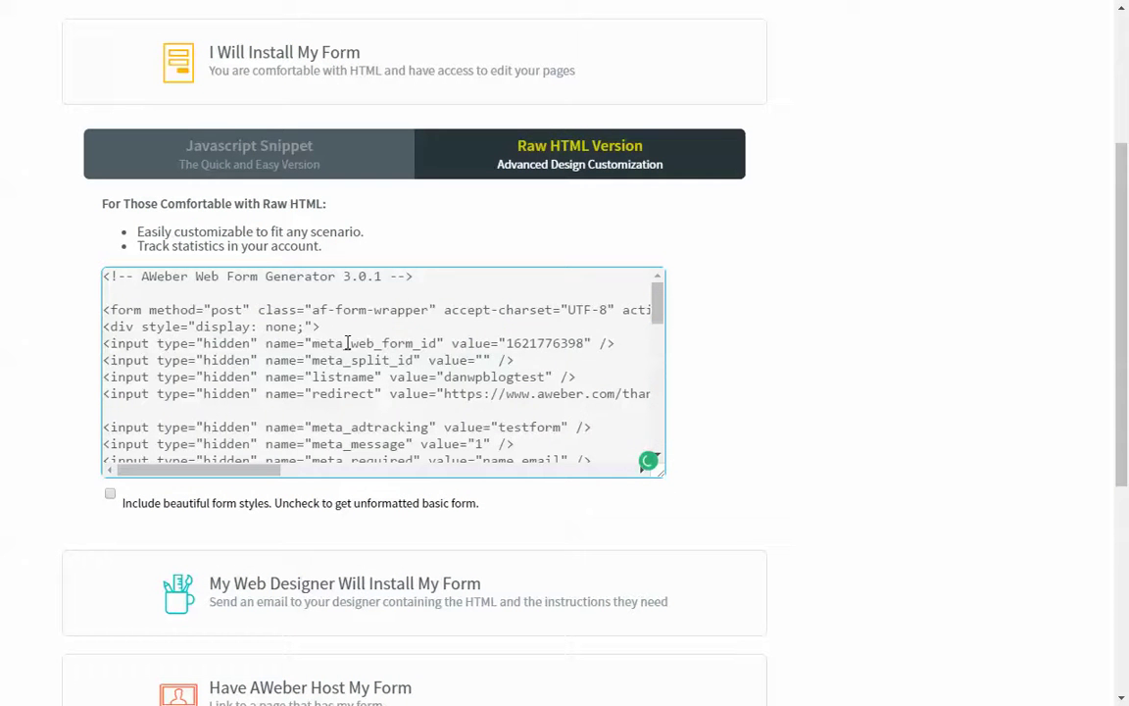
Find the meta_web_form_id value in the form's HTML and match it to the AWEBERMETAWEBFORMID placeholder in config.php
double_click(347, 343)
double_click(547, 343)
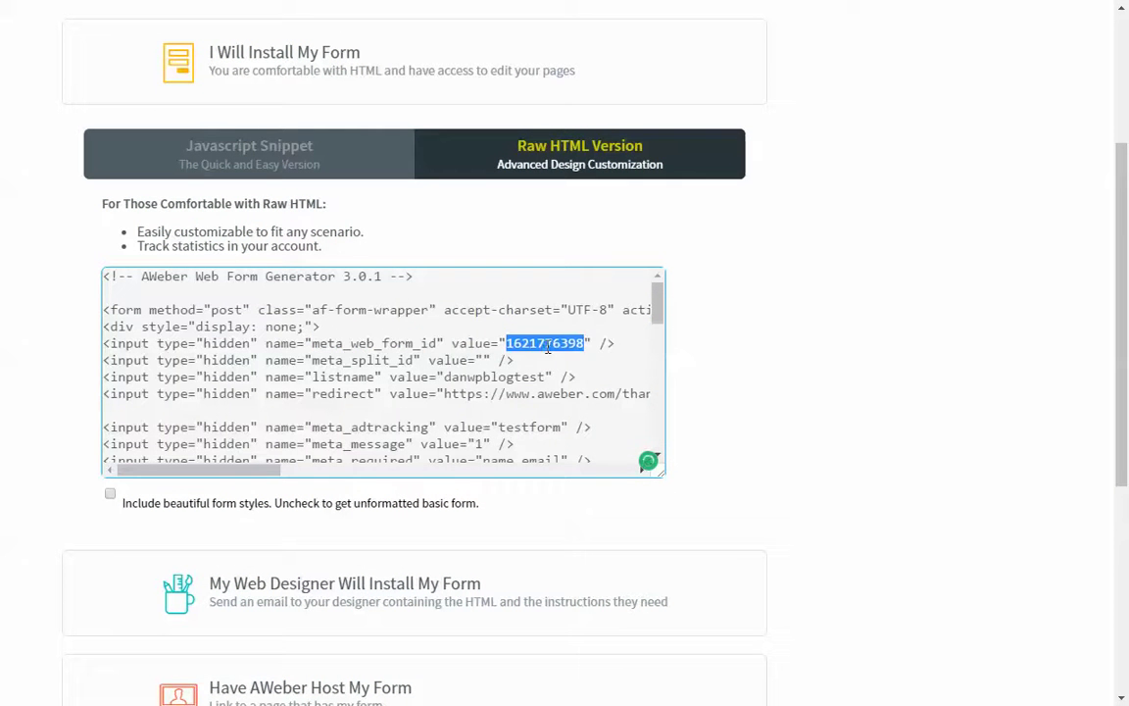
key("alt+Tab")
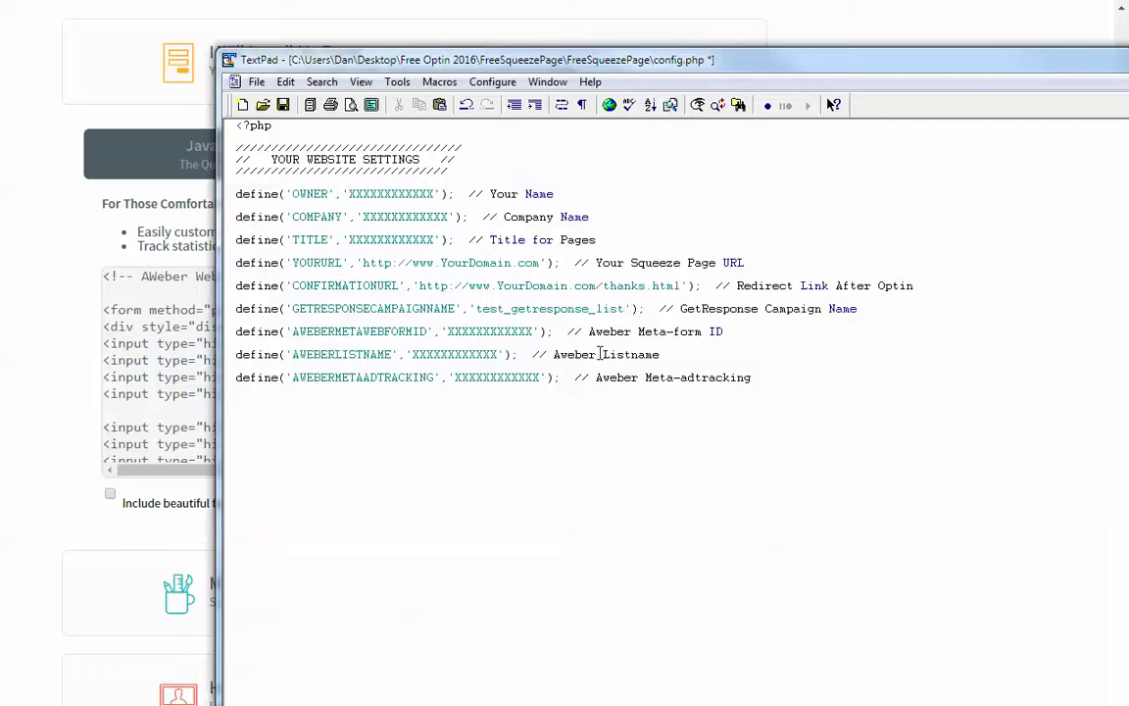
double_click(497, 331)
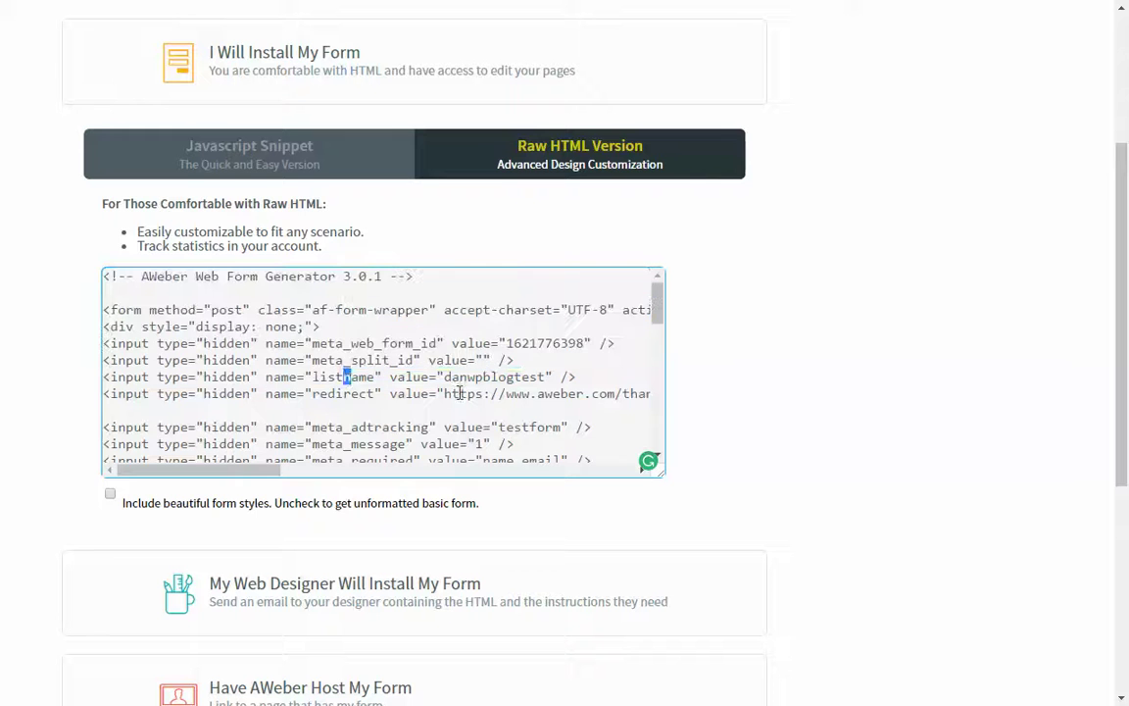
Find the listname value in the form's HTML and match it to the AWEBERLISTNAME line in config.php
double_click(495, 377)
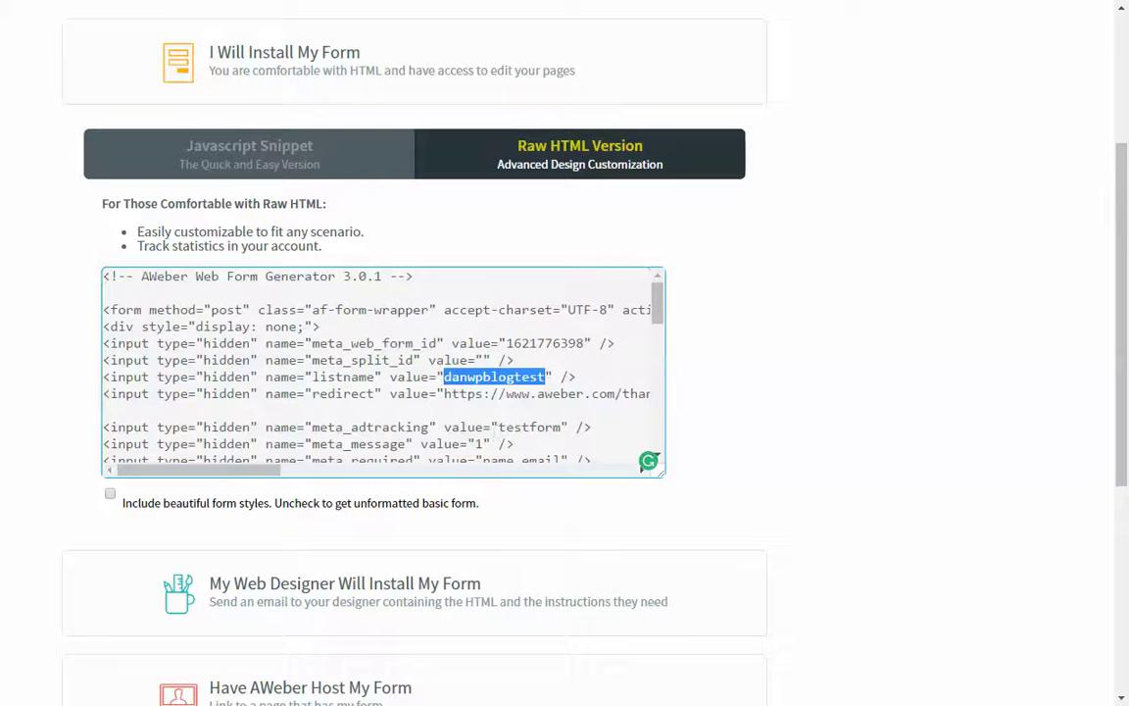
key("alt+Tab")
left_click(373, 370)
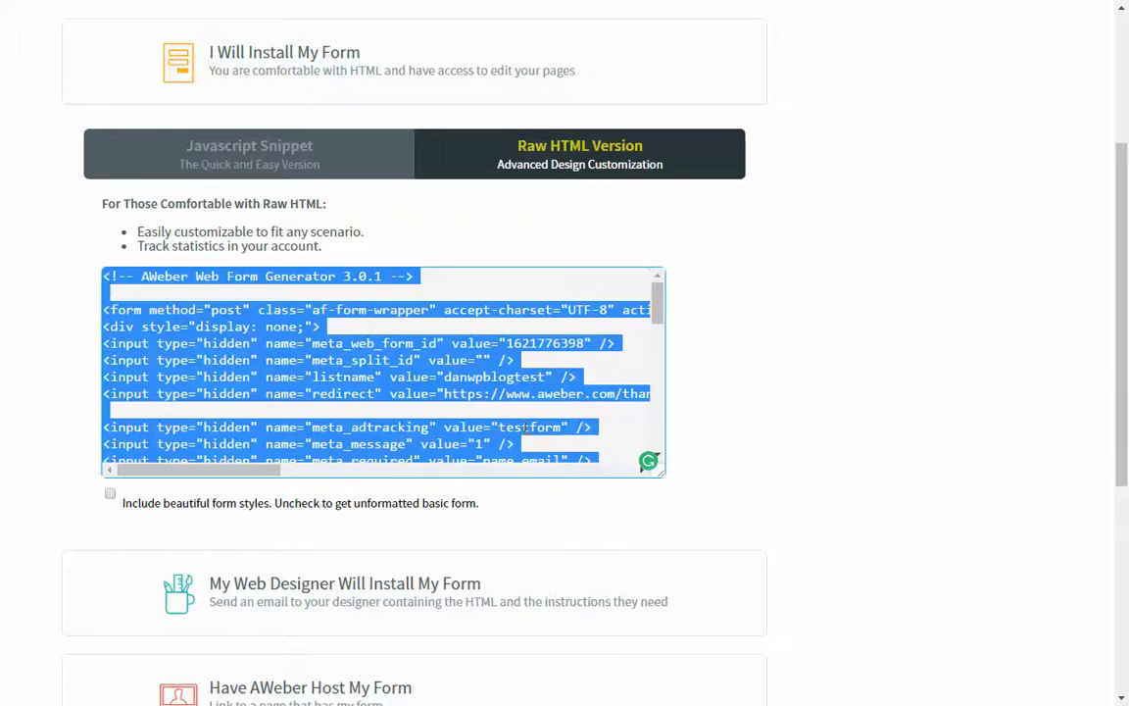
Find the meta_adtracking value in the form's HTML and match it to the AWEBERMETAADTRACKING line in config.php
double_click(529, 427)
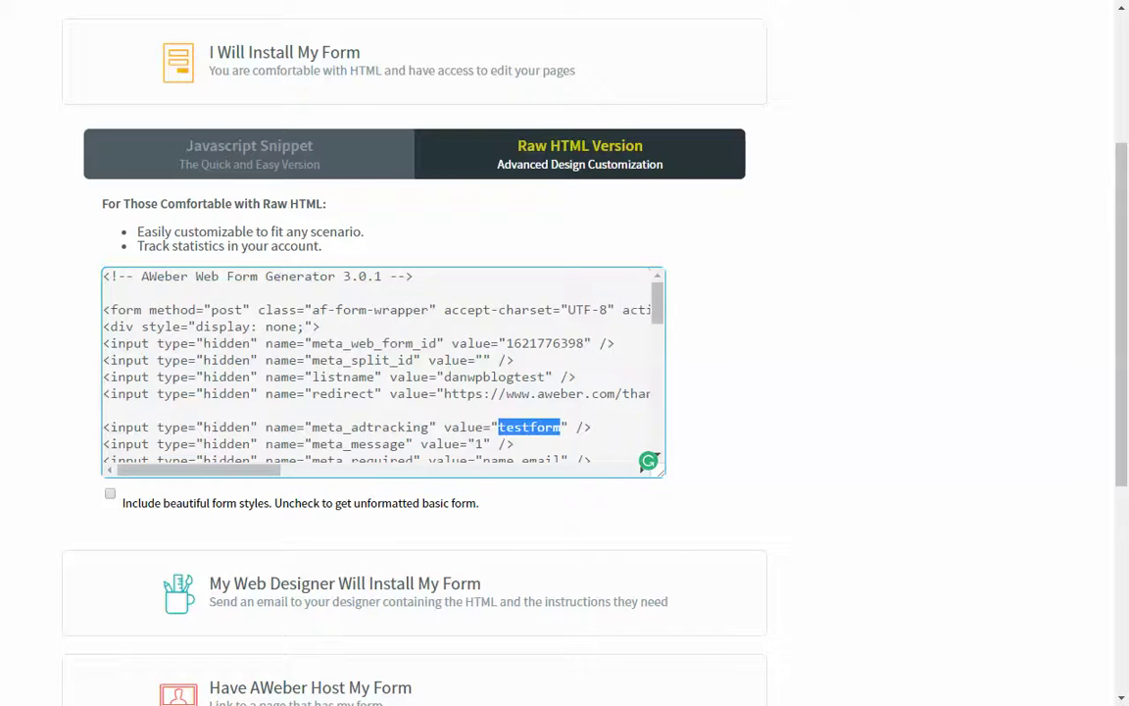
key("alt+Tab")
left_click(574, 439)
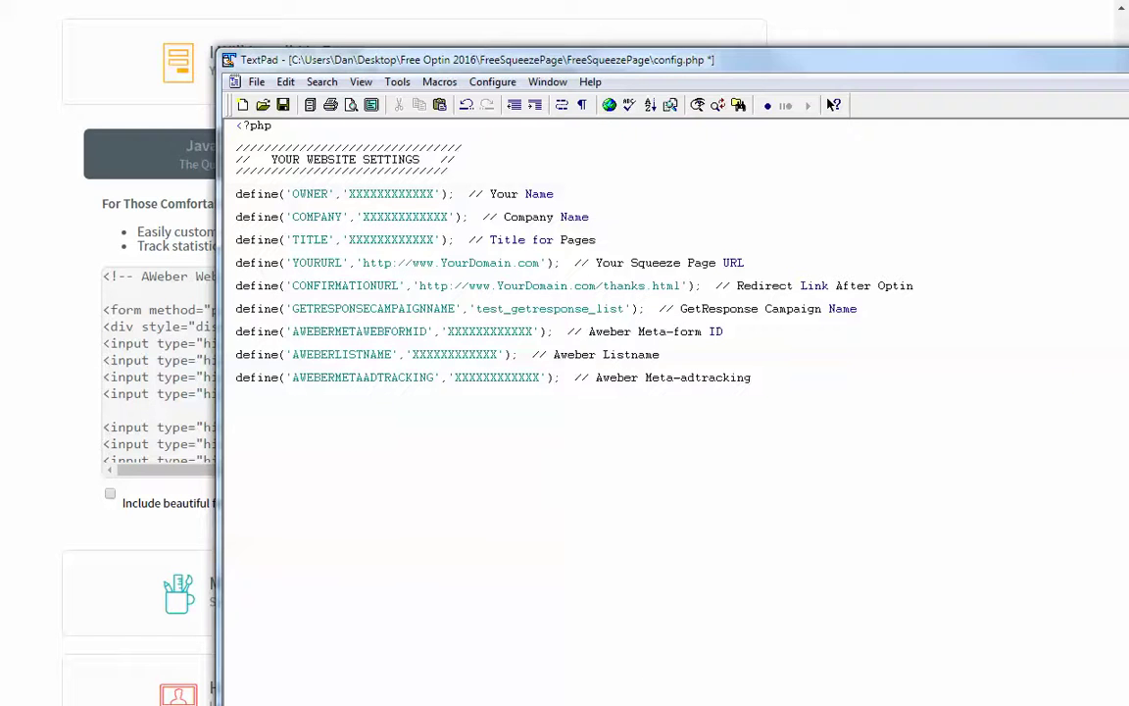
left_click_drag(764, 60, 554, 64)
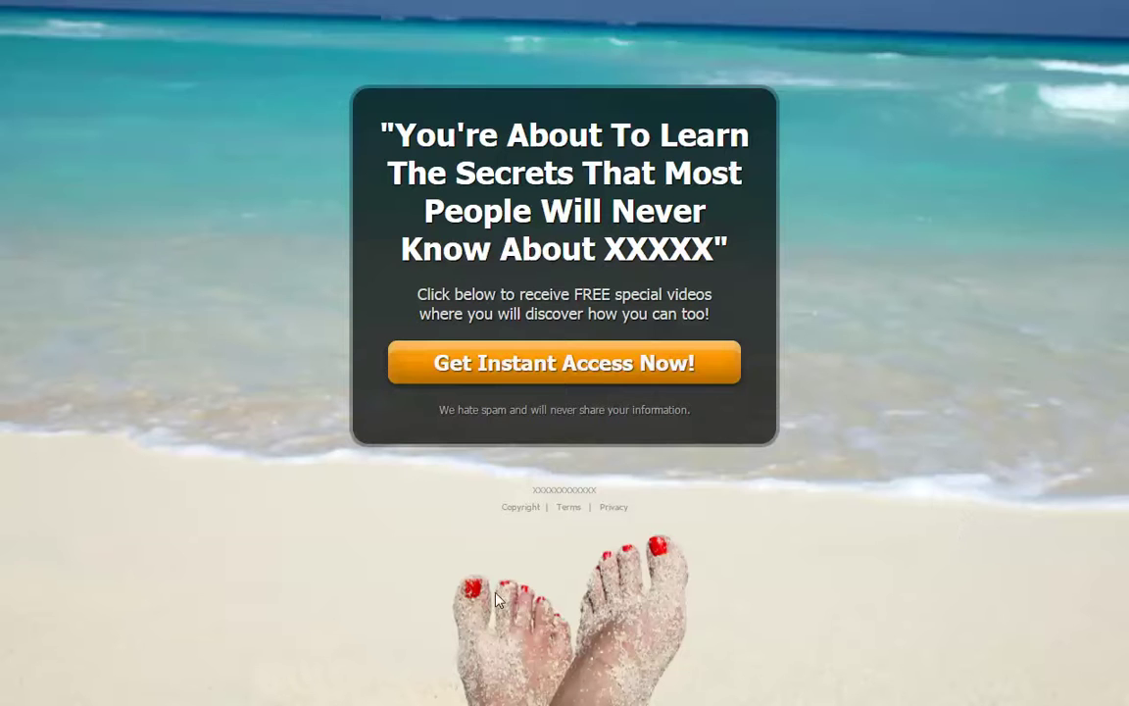
Switch to the FreeSqueezePage folder, check the bg.jpg background image in its images subfolder, and return to the template folder
key("alt+Tab")
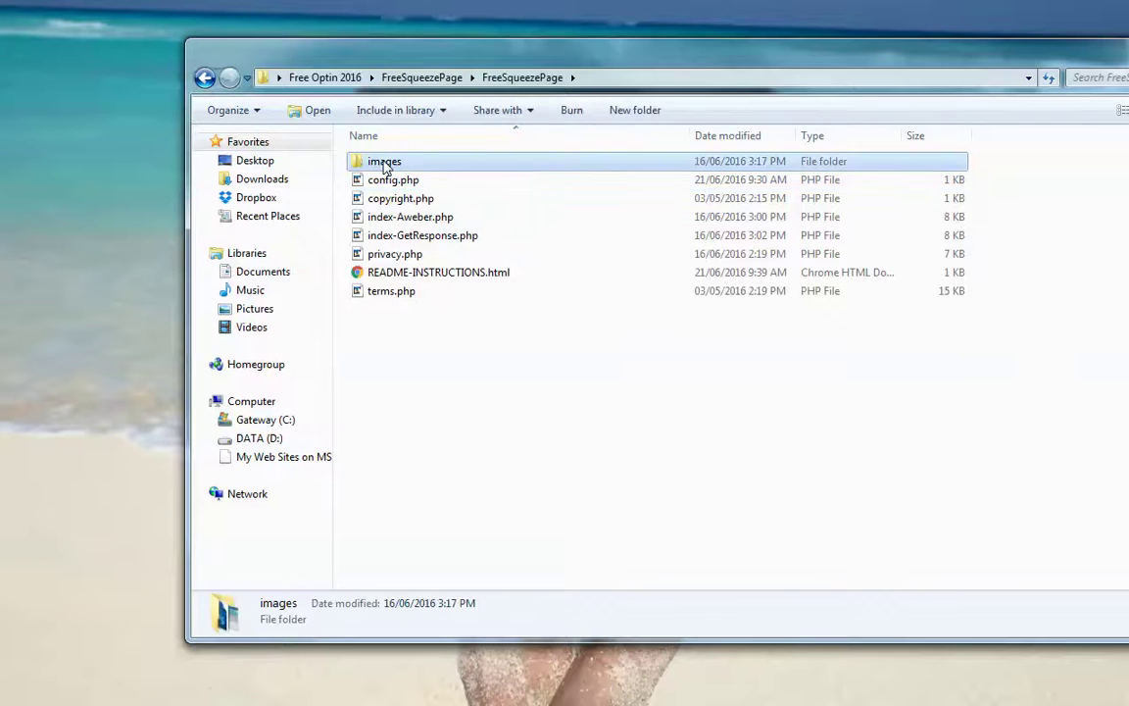
double_click(378, 162)
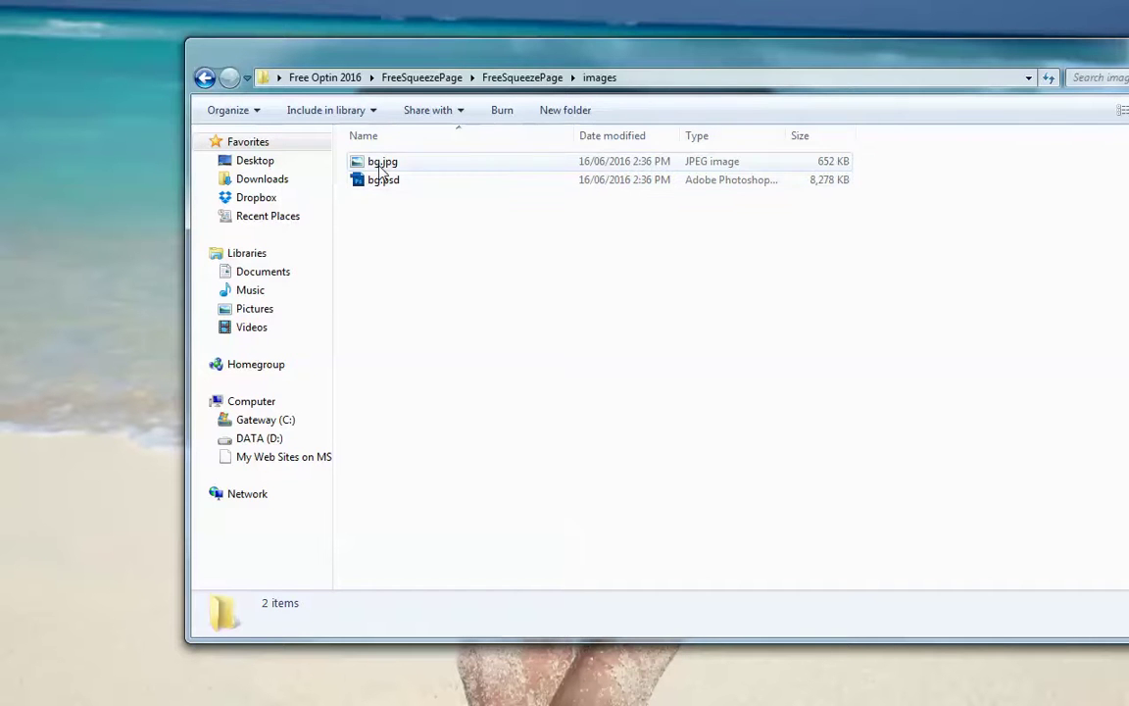
left_click(381, 167)
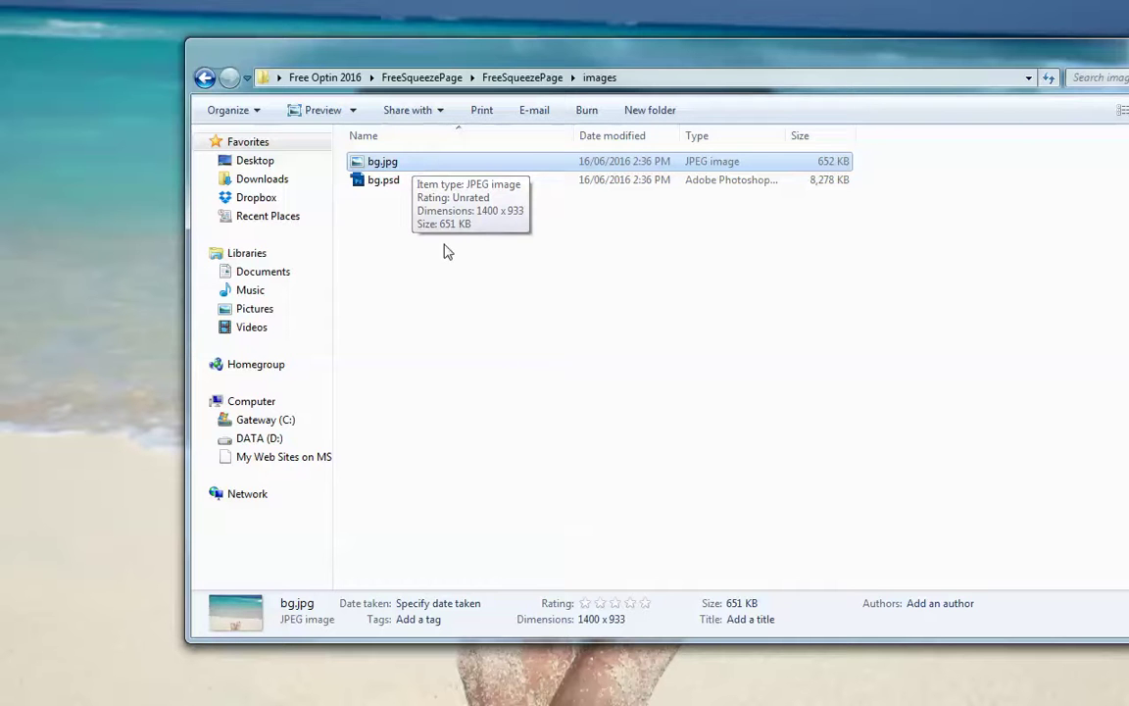
left_click(635, 446)
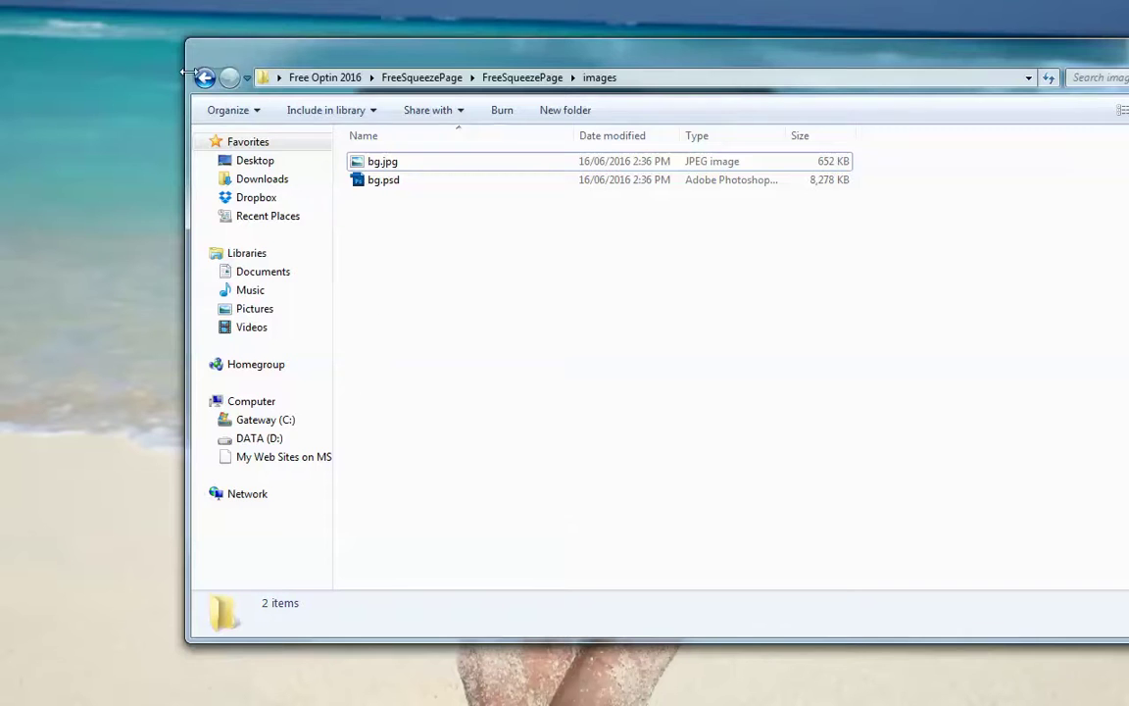
left_click(203, 78)
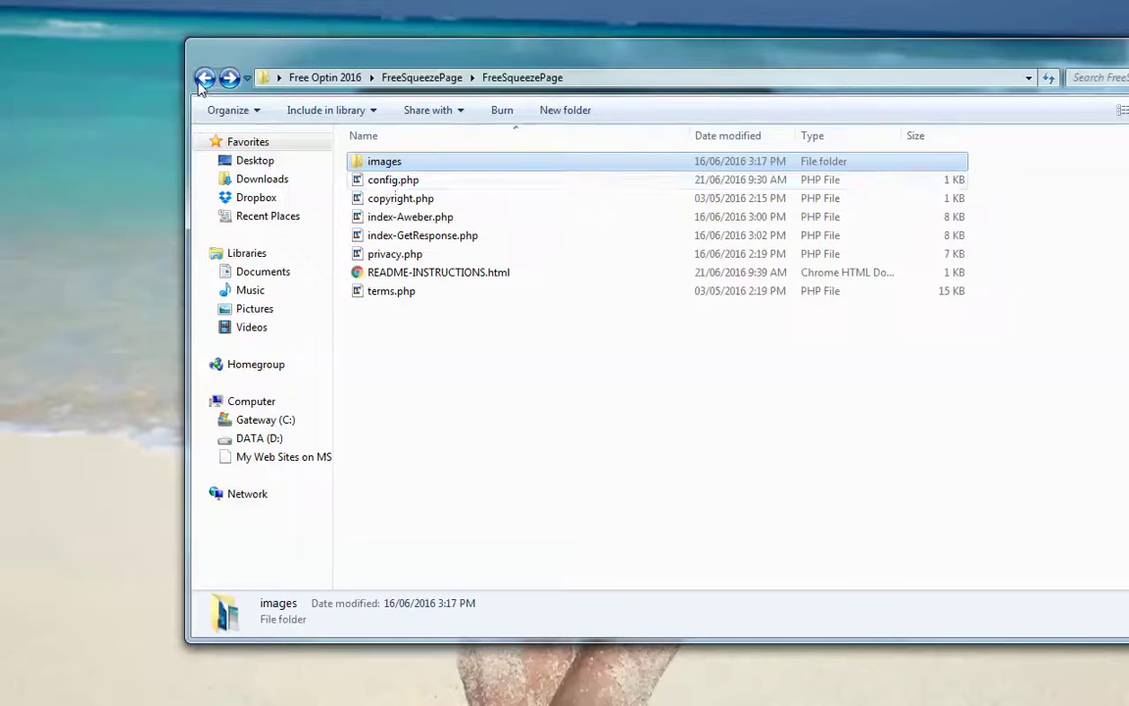
Check where the config.php values appear on the live squeeze page, in the footer company name and the Copyright page
double_click(387, 179)
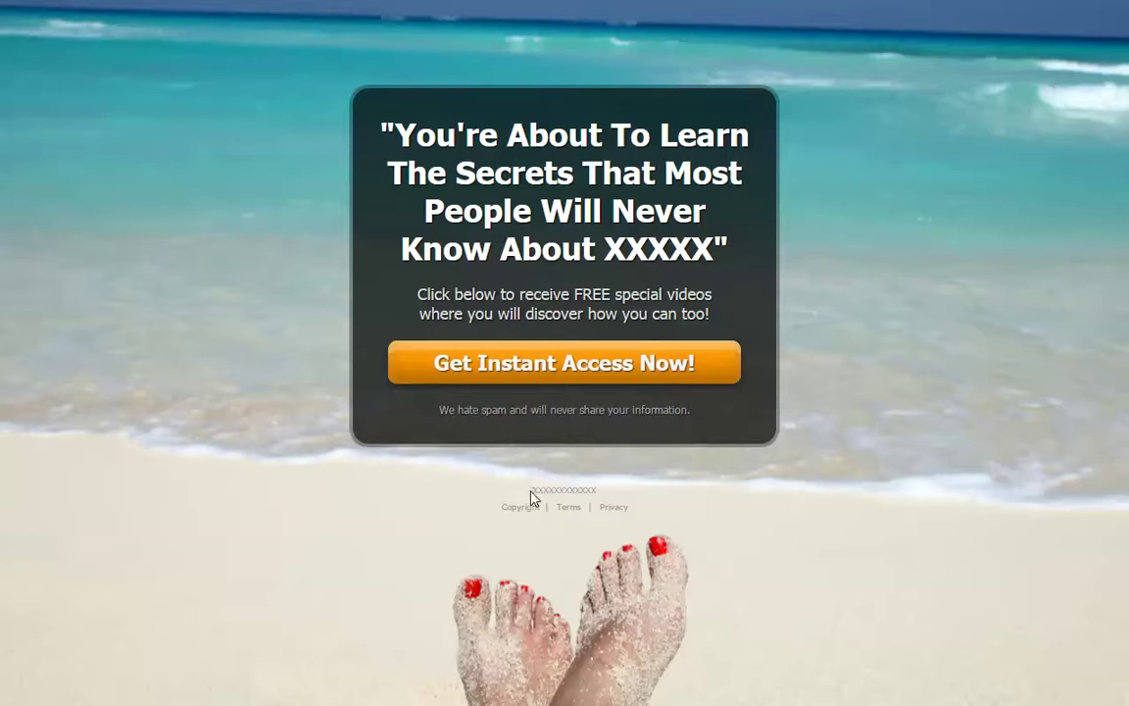
left_click_drag(536, 492, 596, 490)
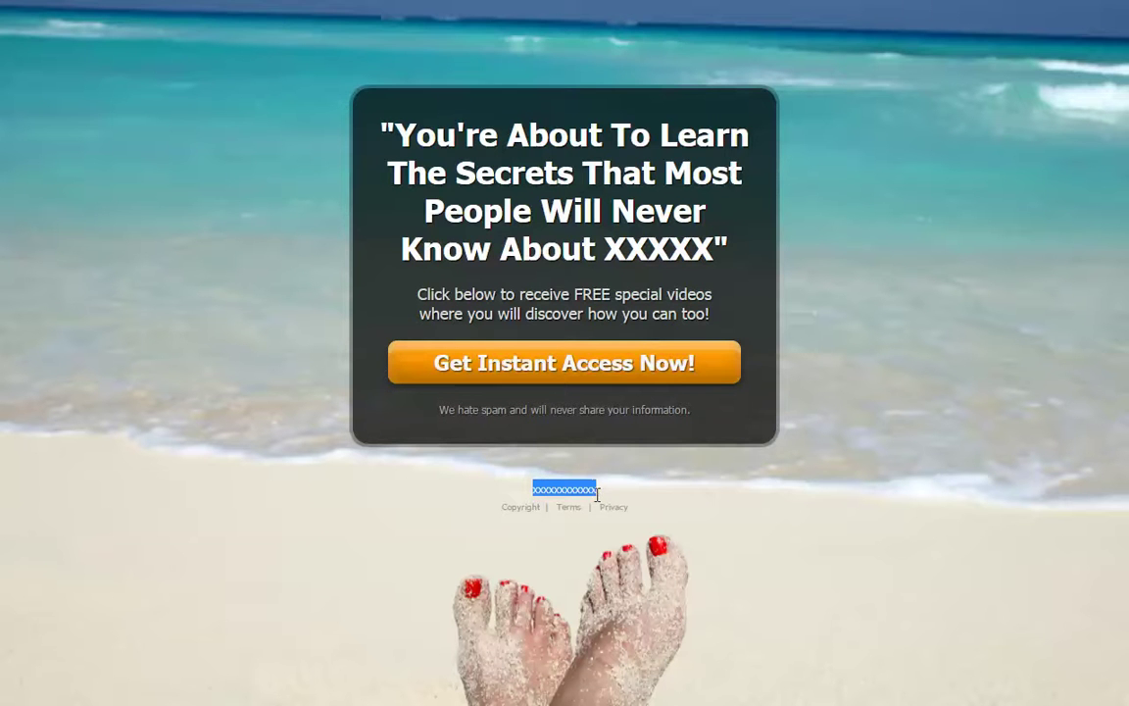
left_click(523, 509)
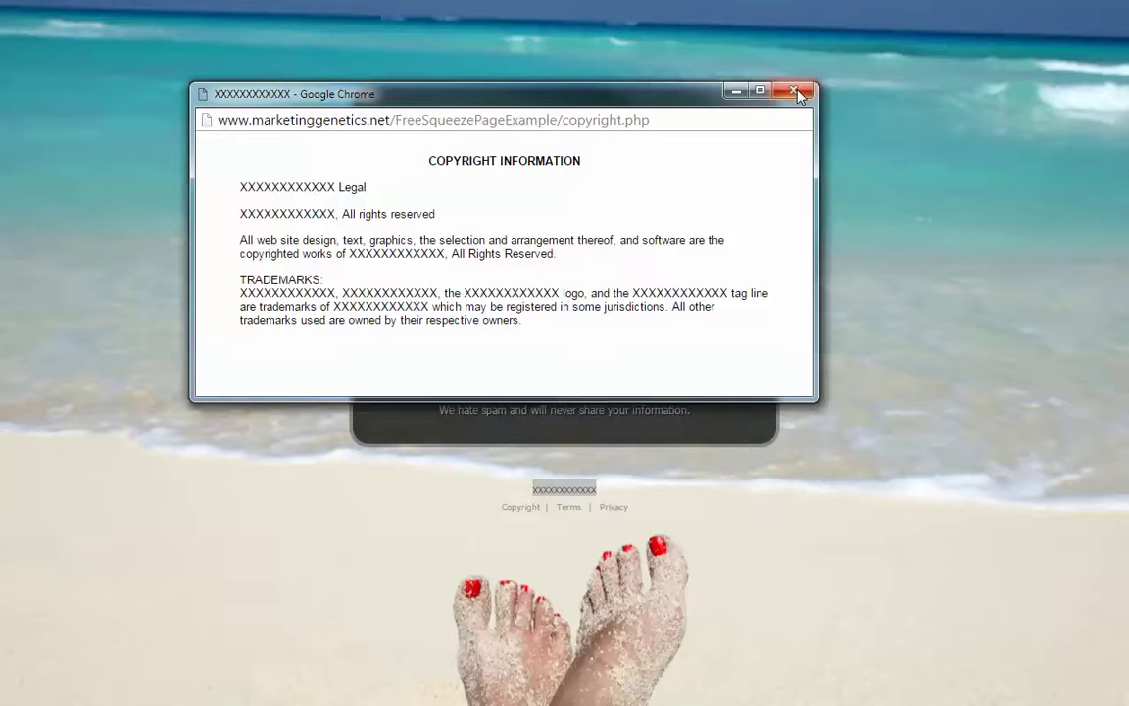
left_click(799, 94)
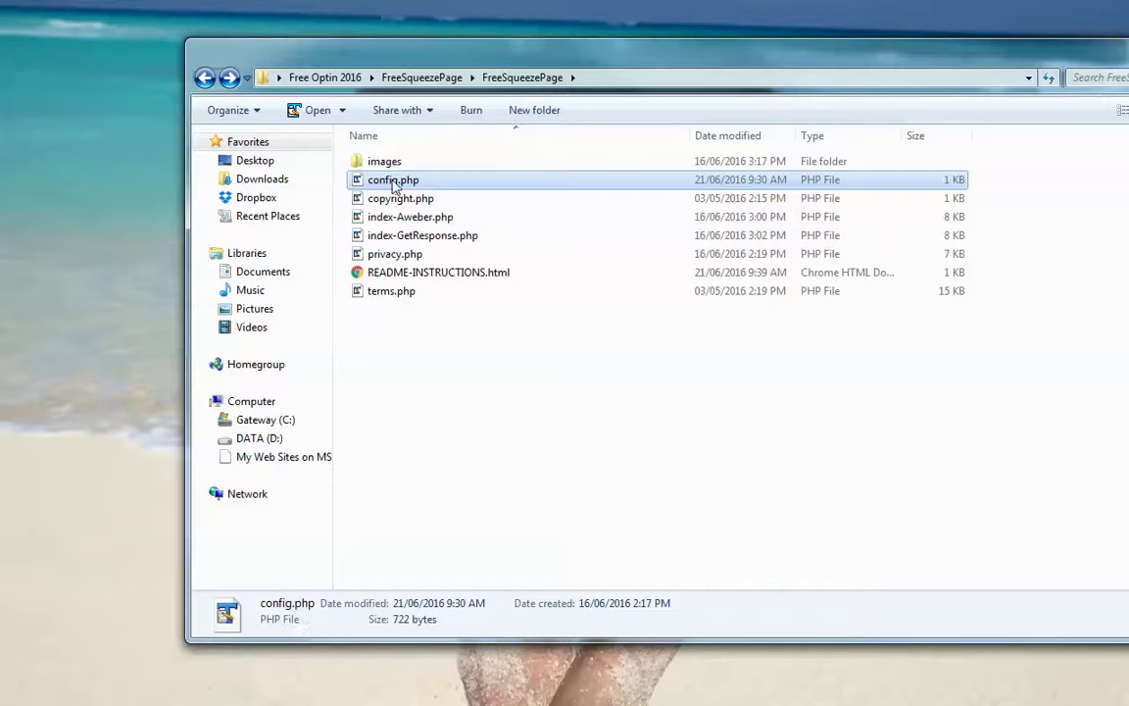
double_click(390, 179)
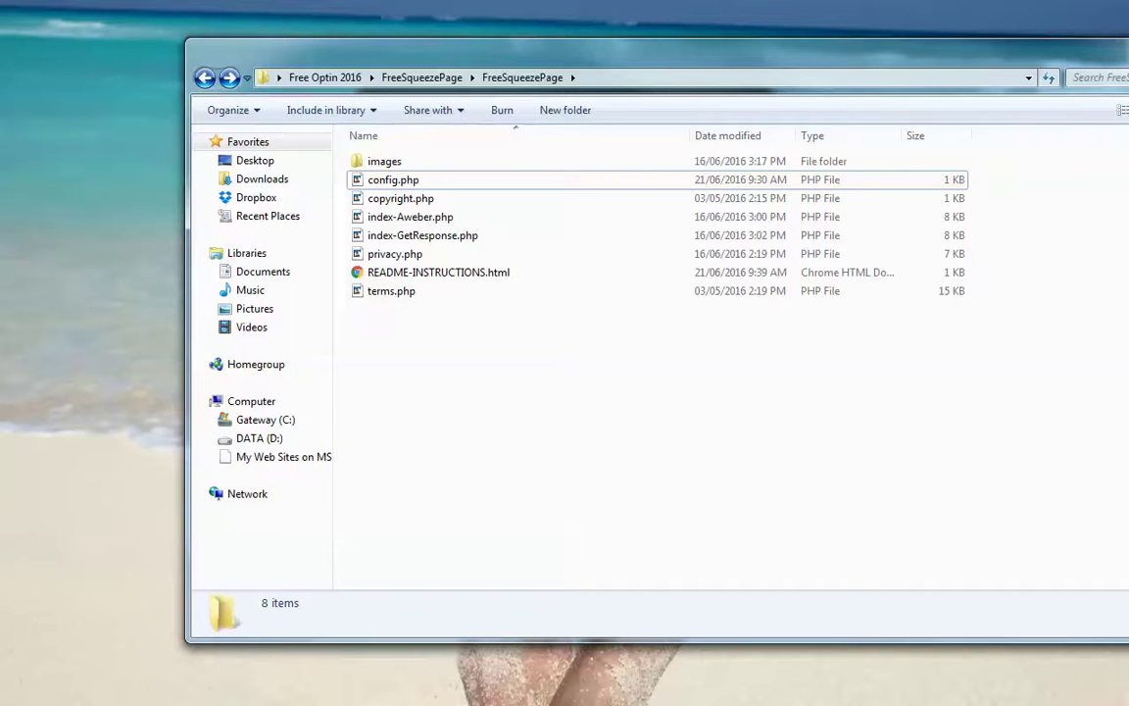
Switch to FlashFXP and select all the local template items from the images folder through terms.php
key("alt+Tab")
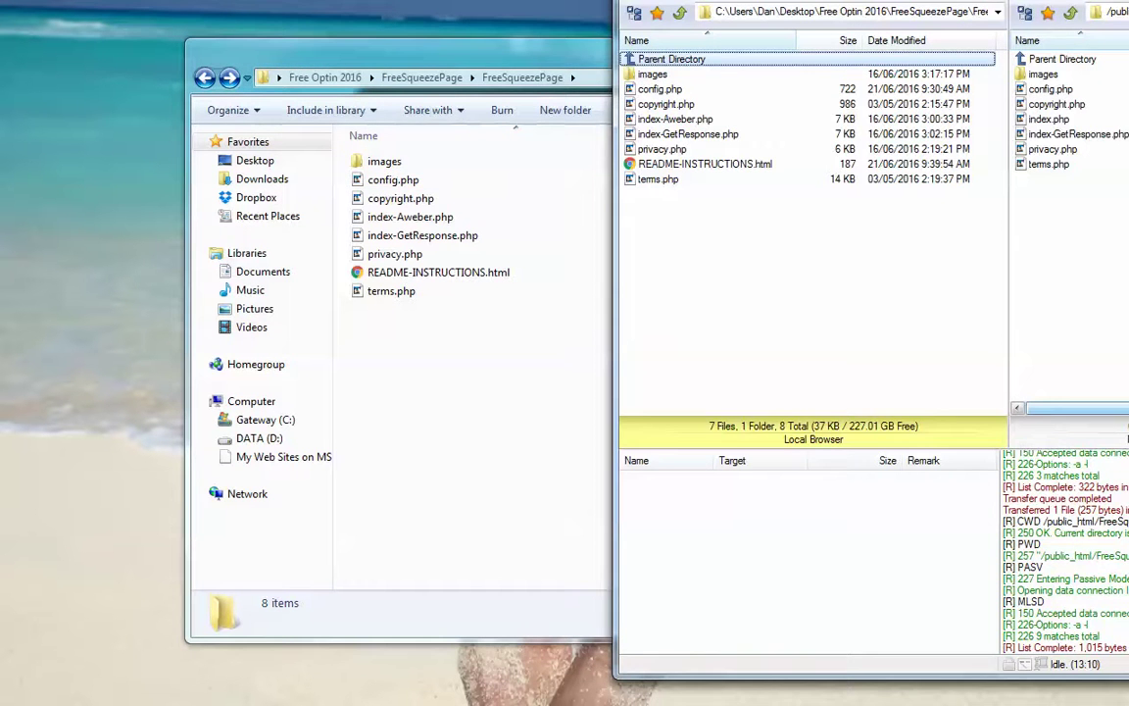
left_click_drag(1067, 0, 674, 18)
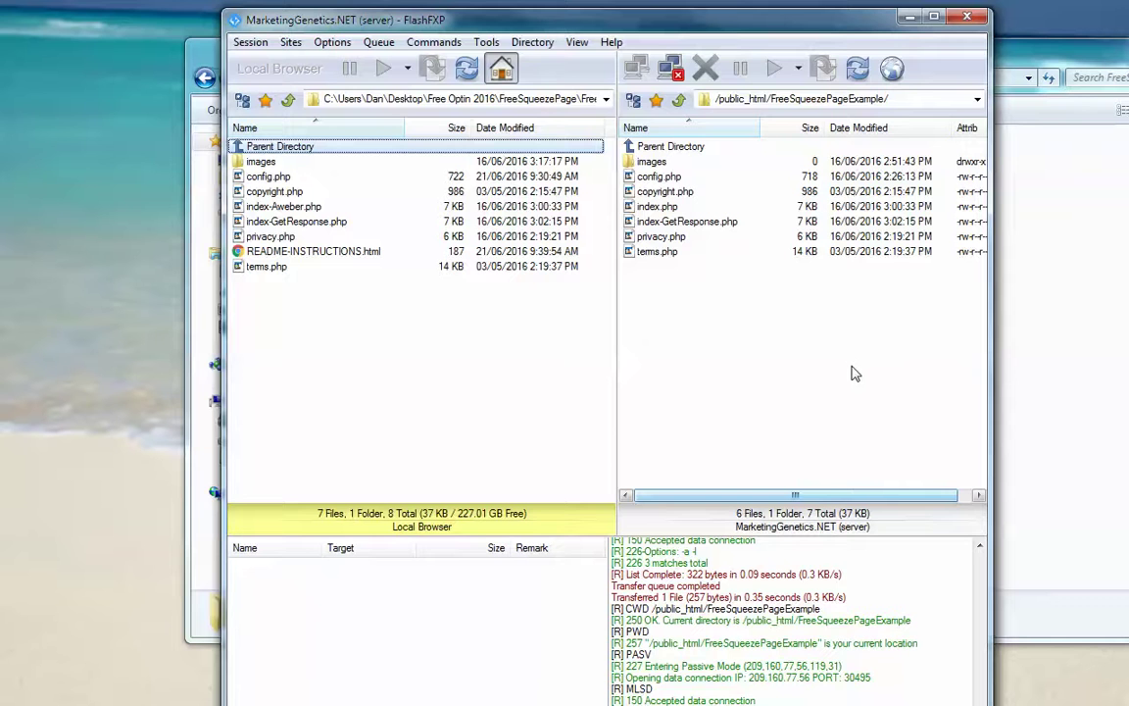
left_click(265, 163)
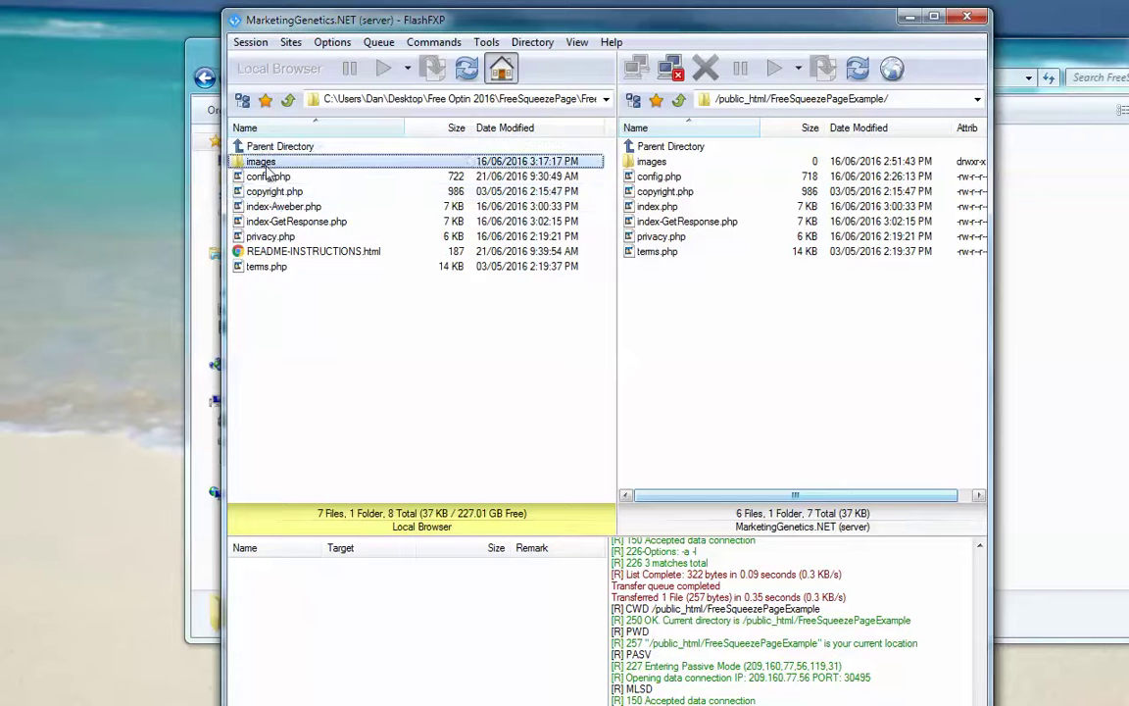
left_click(275, 266, "shift")
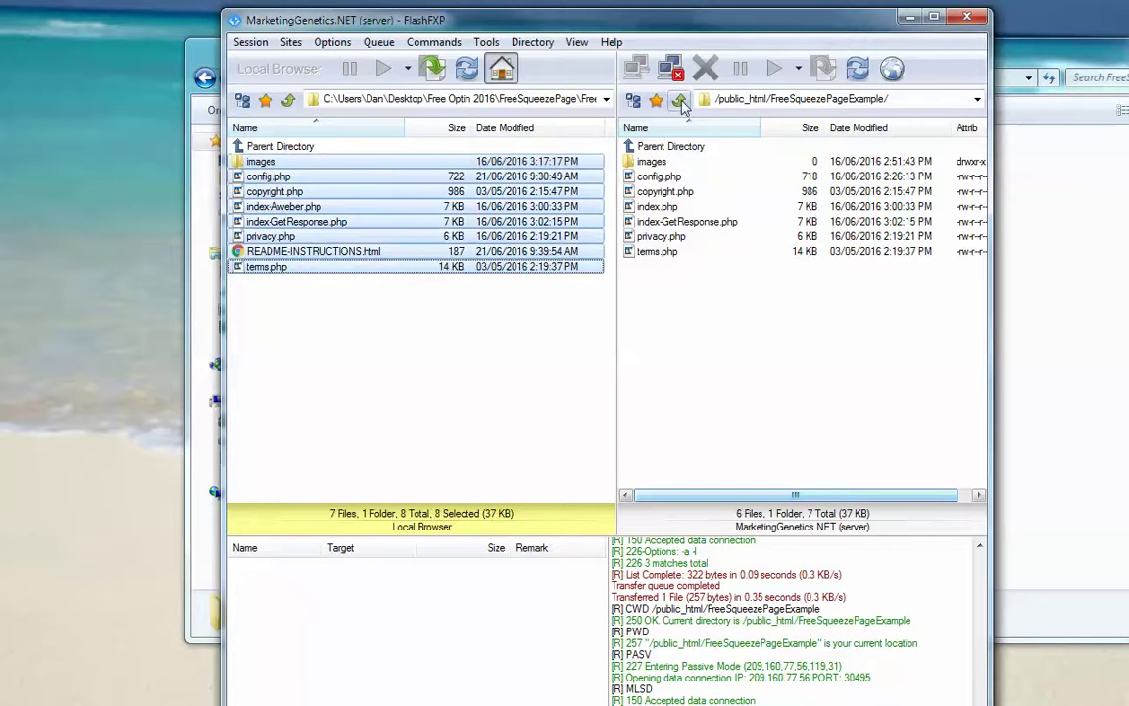